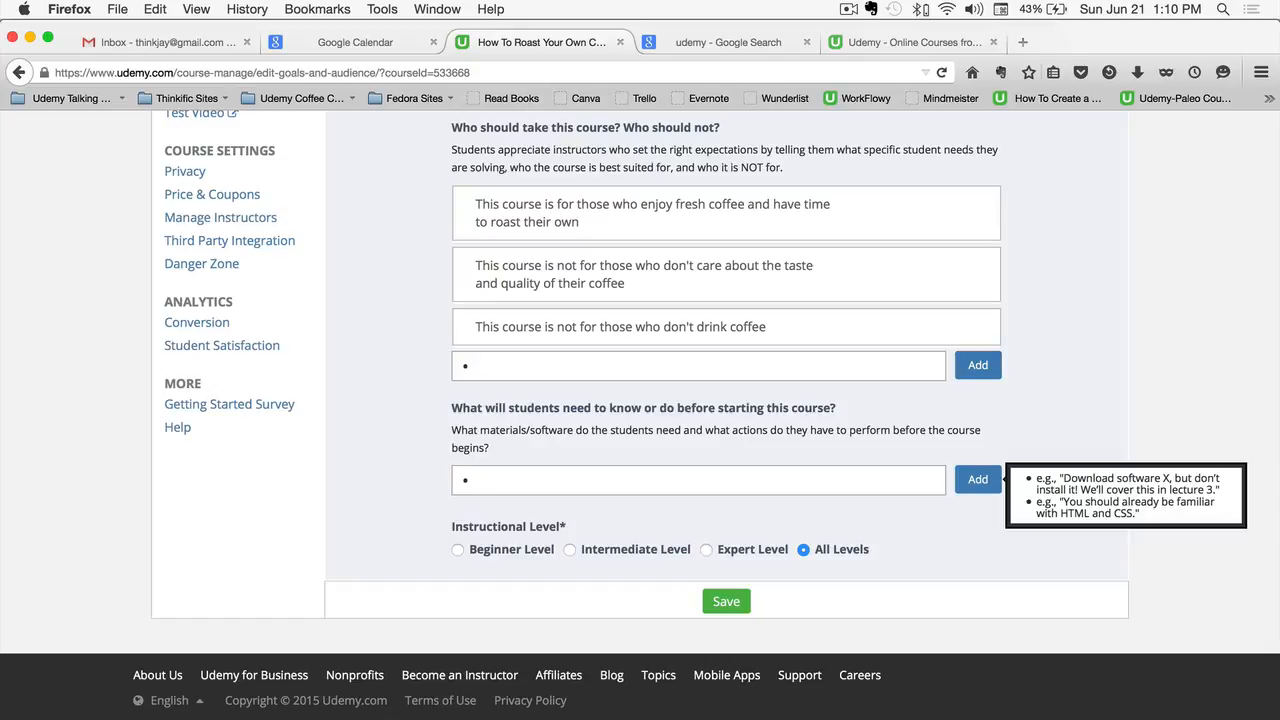
- Add "Roasting Machine: air drum or stovetop" to what students need to know or do before starting the course
{"action": "type", "text": "Roasting Machine"}
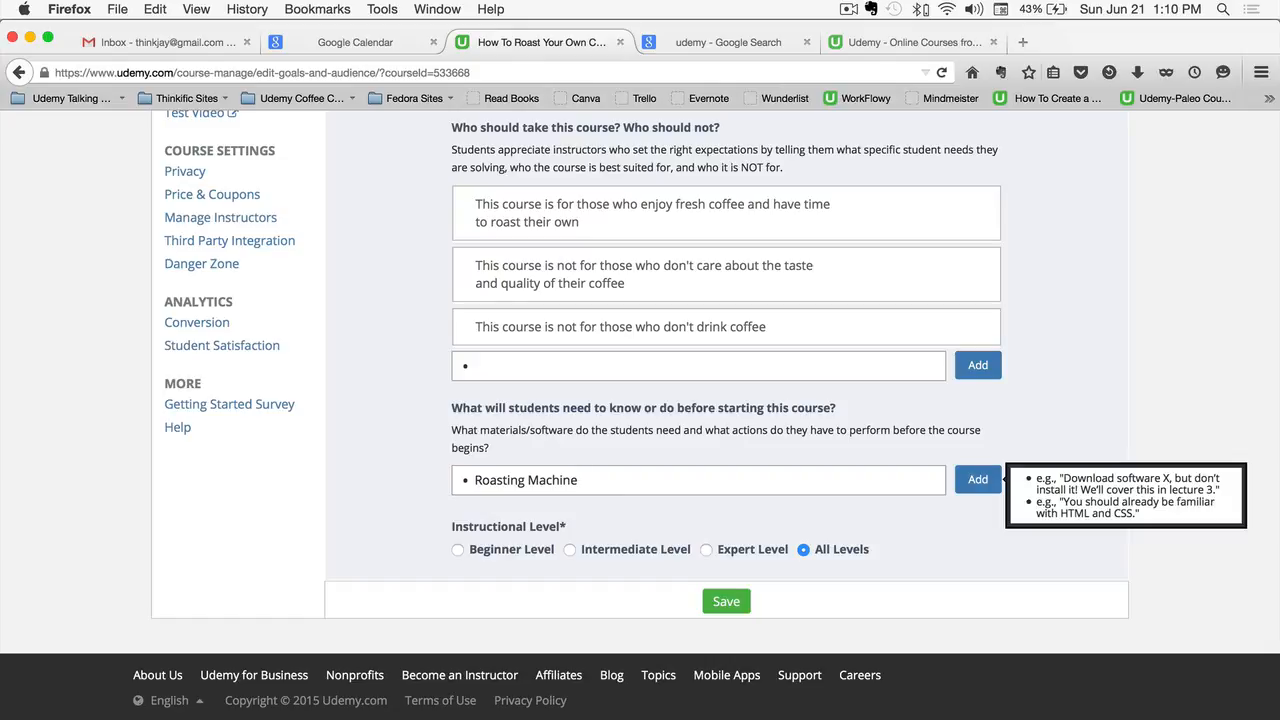
{"action": "type", "text": ": air du"}
{"action": "key", "text": "BackSpace"}
{"action": "type", "text": "rum or stovetip"}
{"action": "key", "text": "BackSpace"}
{"action": "key", "text": "BackSpace"}
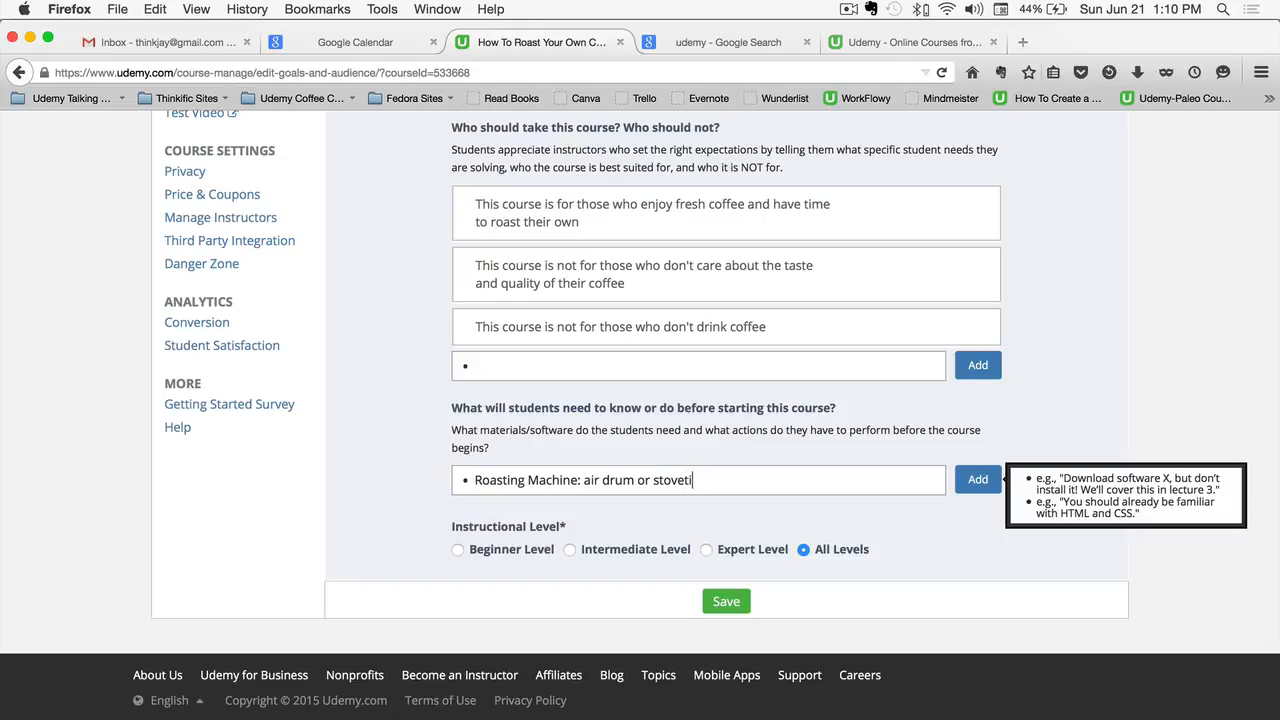
{"action": "type", "text": "op"}
{"action": "key", "text": "Return"}
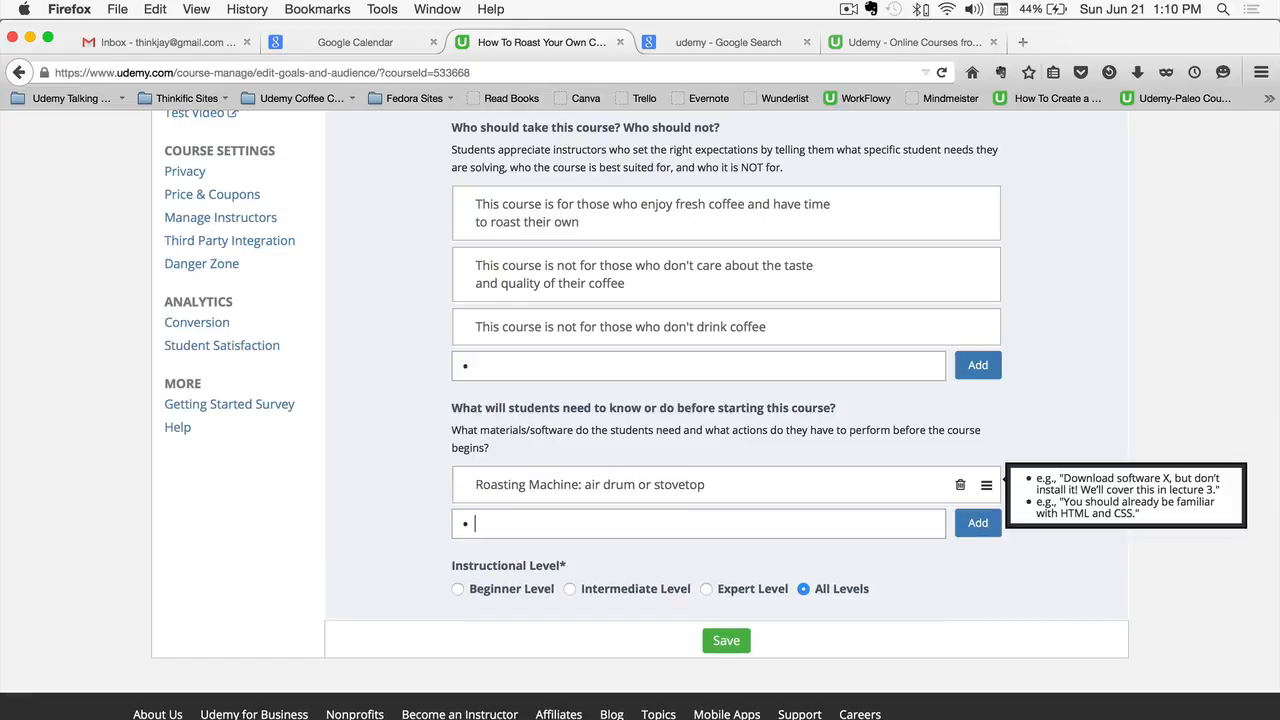
- Add a second course requirement reading "Optional: heat gun, metal spoon, metal bowl"
{"action": "type", "text": "Kne"}
{"action": "key", "text": "BackSpace"}
{"action": "key", "text": "BackSpace"}
{"action": "key", "text": "BackSpace"}
{"action": "type", "text": "Head"}
{"action": "key", "text": "BackSpace"}
{"action": "key", "text": "BackSpace"}
{"action": "key", "text": "BackSpace"}
{"action": "key", "text": "BackSpace"}
{"action": "type", "text": "Optional: heat gun, "}
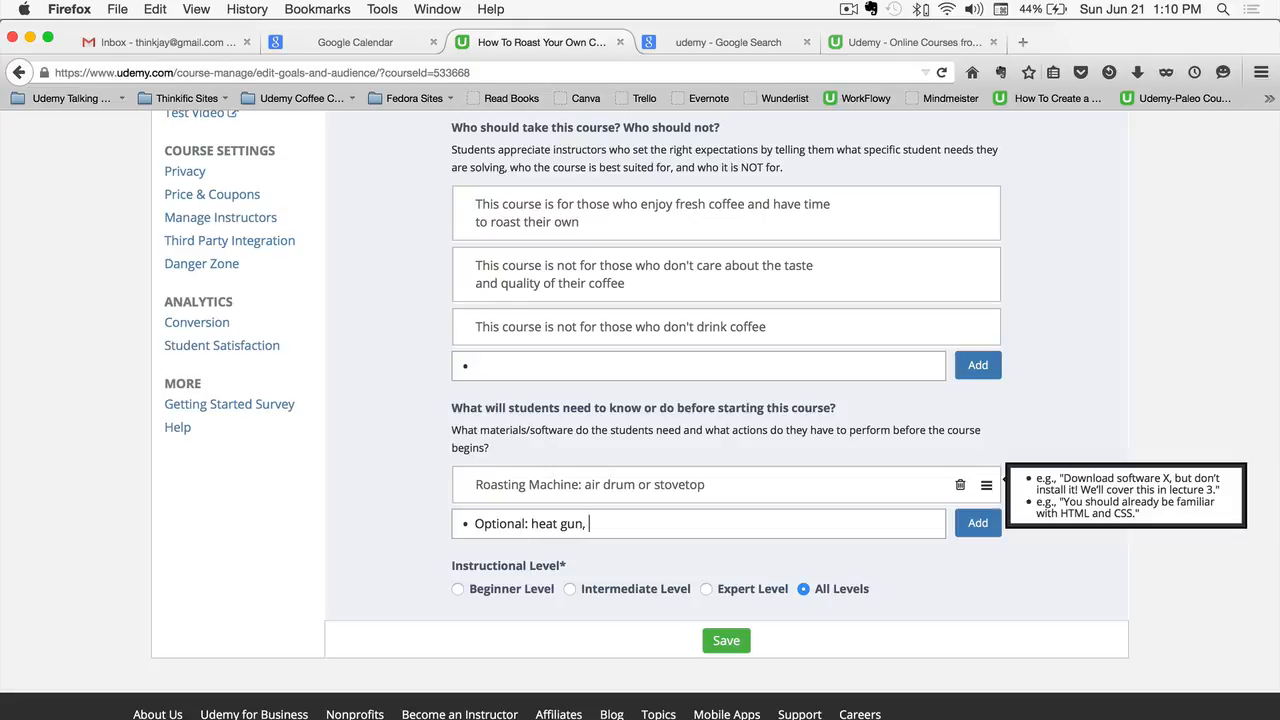
{"action": "type", "text": "metal spoon, metal bowl"}
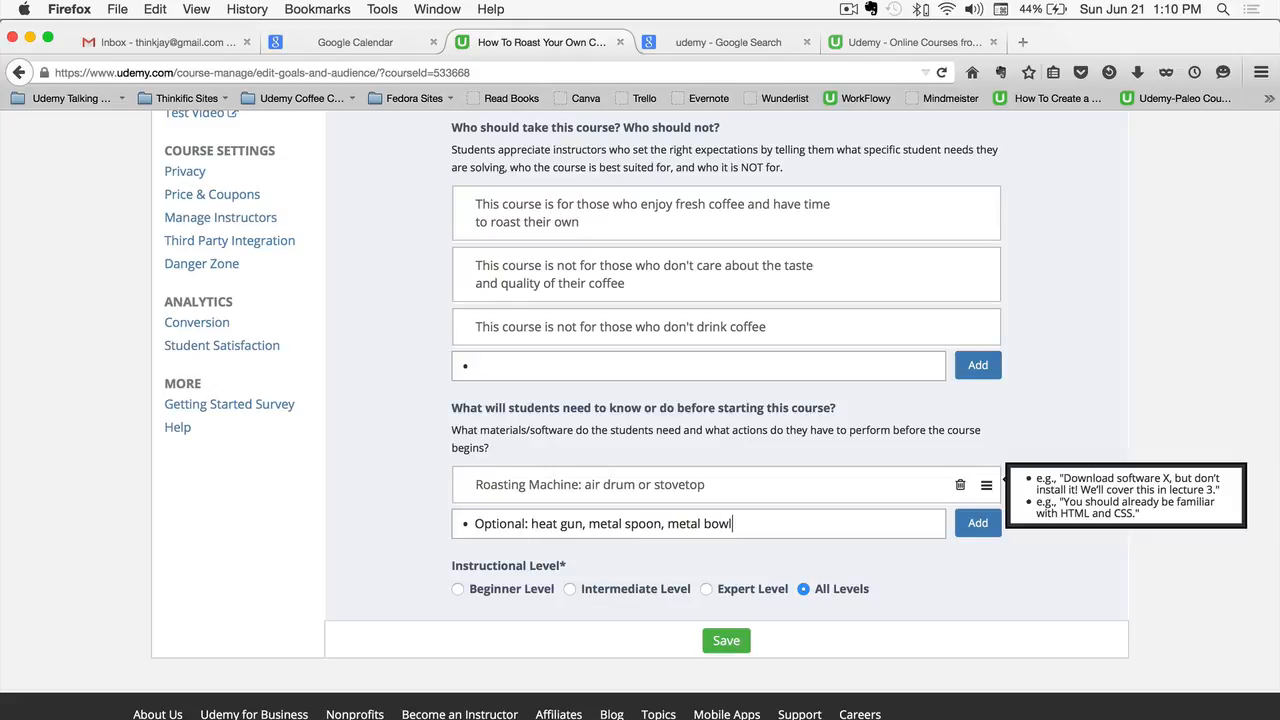
{"action": "key", "text": "Return"}
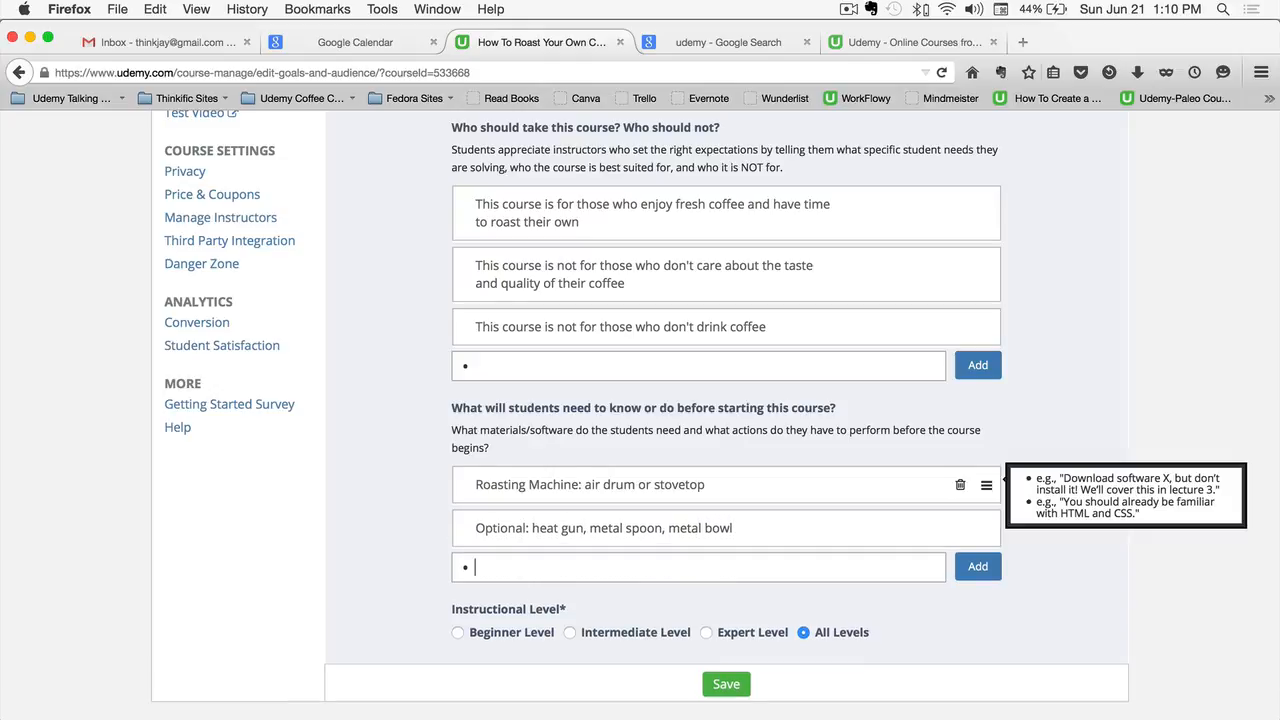
- Add "Green coffee beans" as the third course requirement and save the course goals
{"action": "type", "text": "Green coffee beans"}
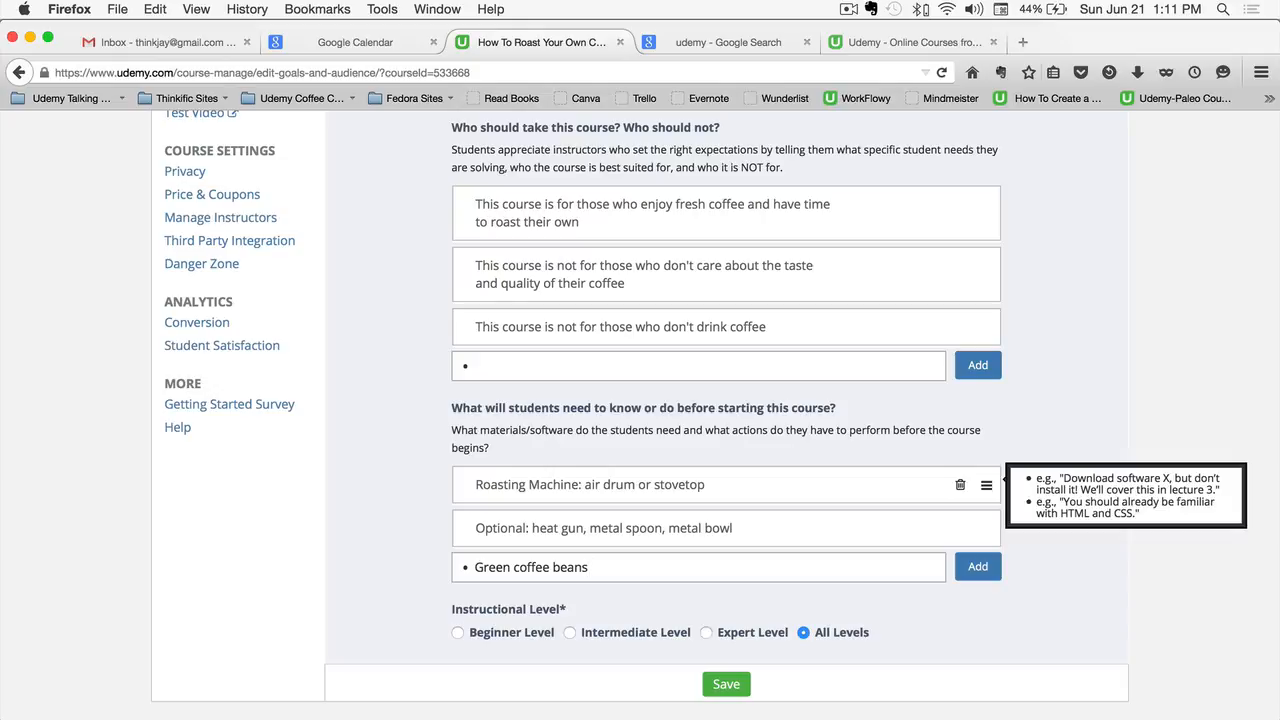
{"action": "key", "text": "Return"}
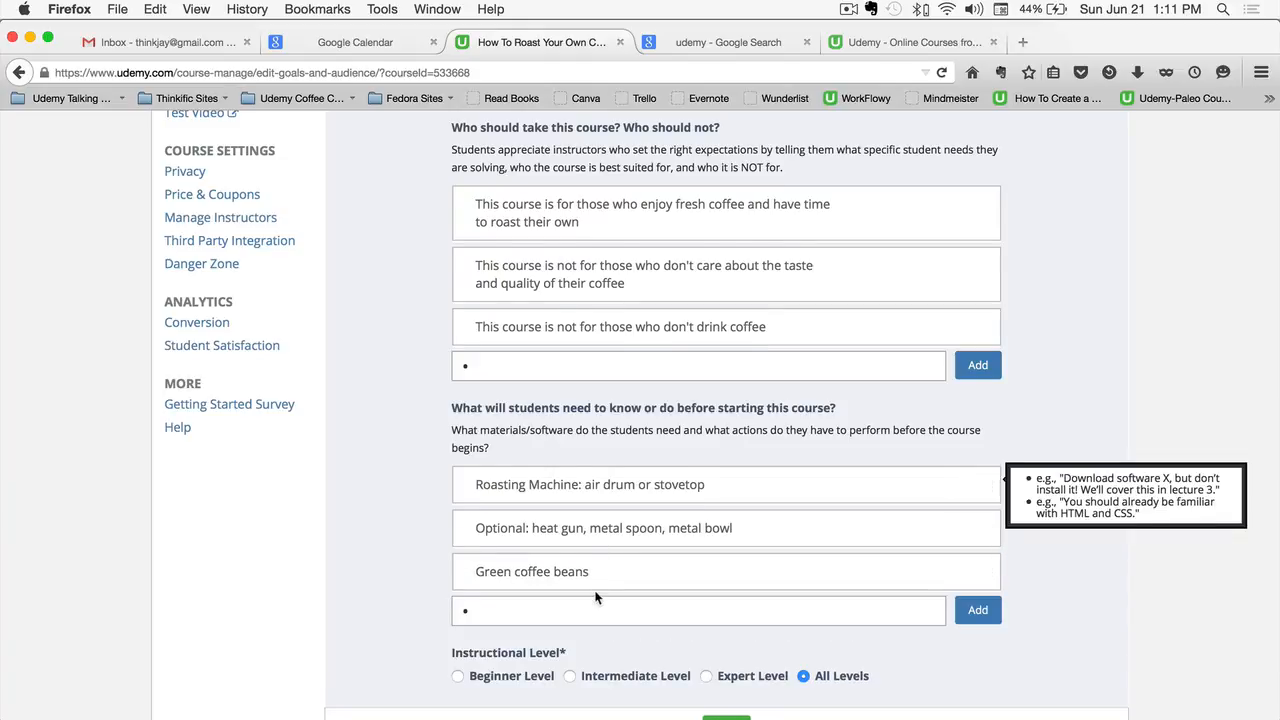
{"action": "scroll", "coordinate": [598, 556], "scroll_direction": "down", "scroll_amount": 3}
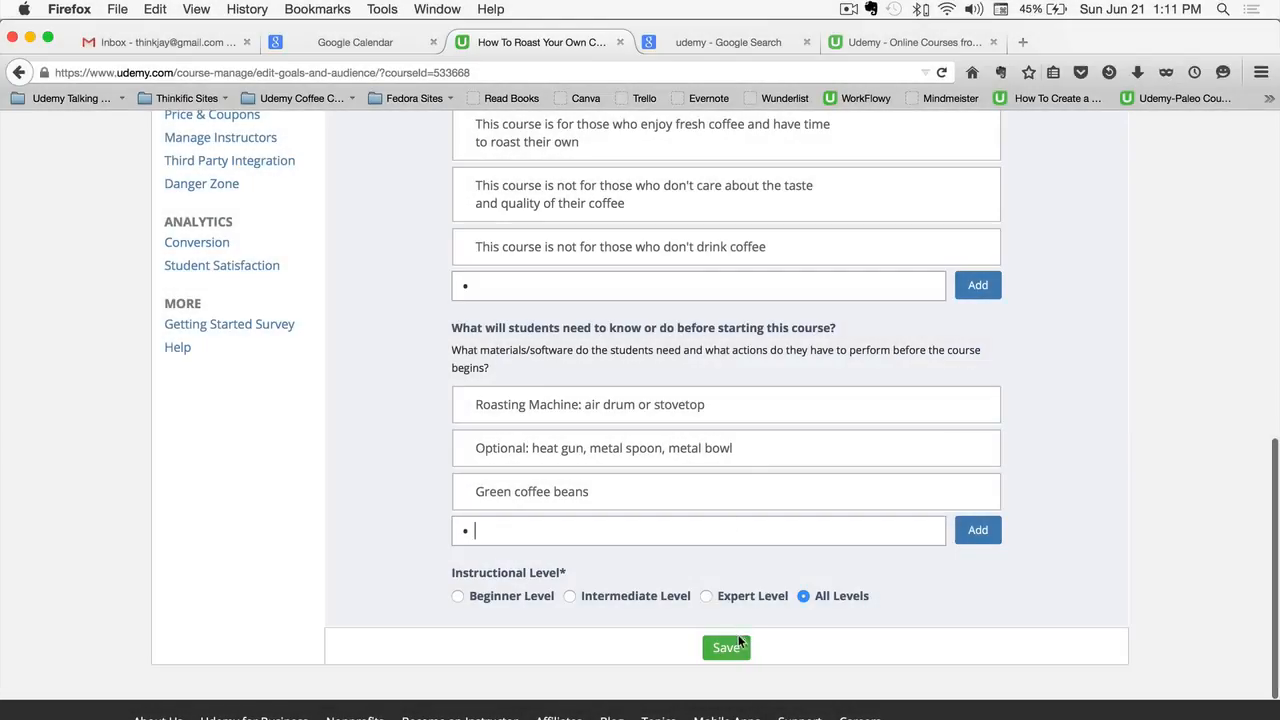
{"action": "left_click", "coordinate": [728, 652]}
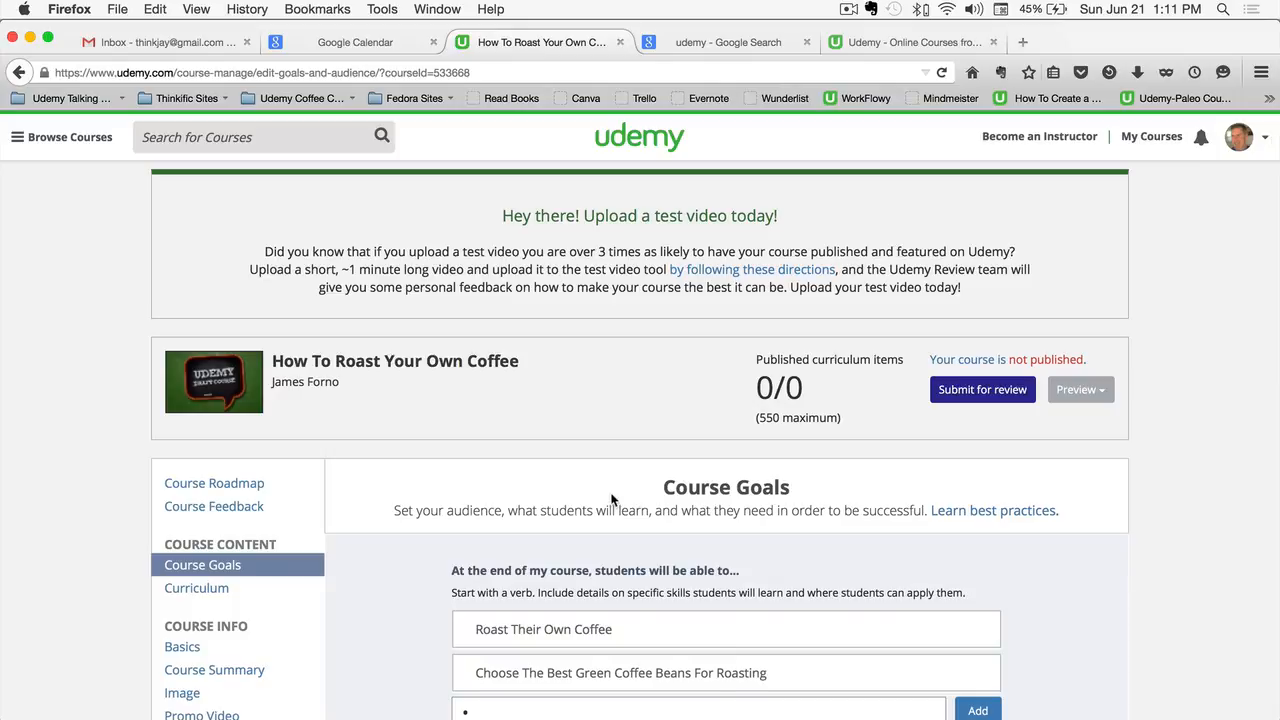
- Open the course's Curriculum page and look over its section and lecture outline
{"action": "scroll", "coordinate": [612, 498], "scroll_direction": "down", "scroll_amount": 4}
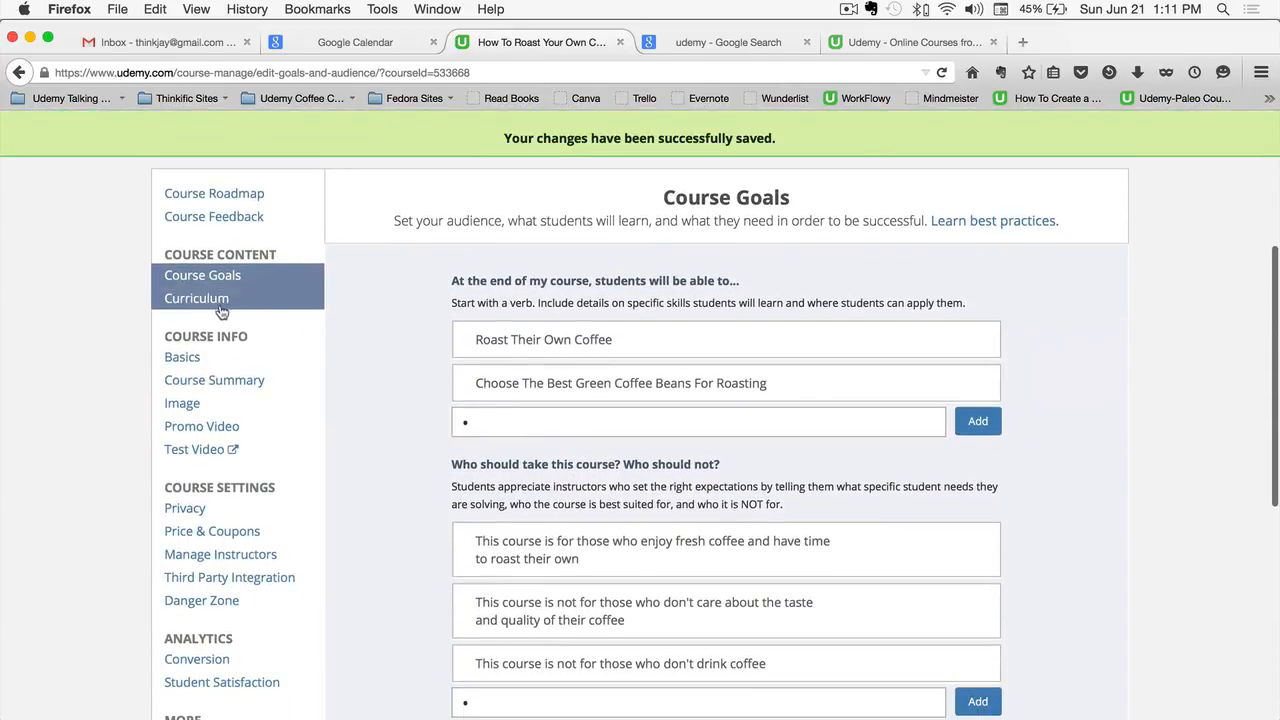
{"action": "left_click", "coordinate": [194, 302]}
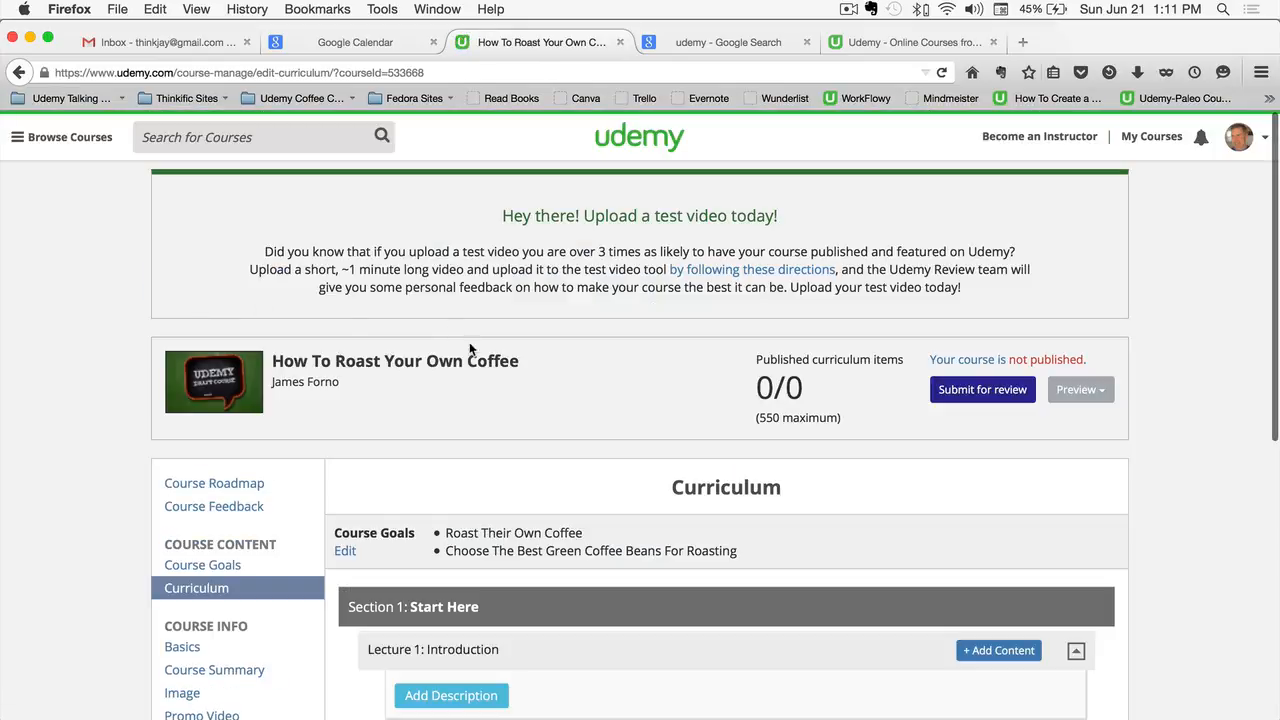
{"action": "scroll", "coordinate": [554, 396], "scroll_direction": "down", "scroll_amount": 2}
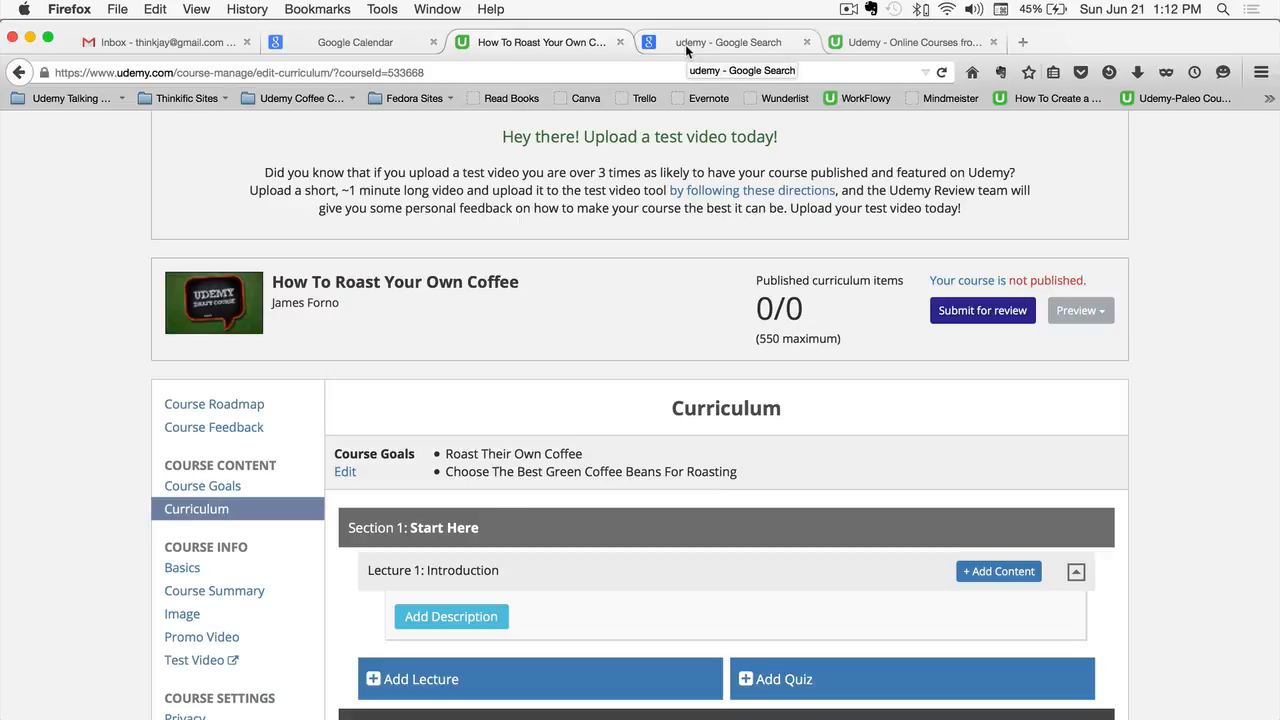
{"action": "scroll", "coordinate": [602, 141], "scroll_direction": "down", "scroll_amount": 5}
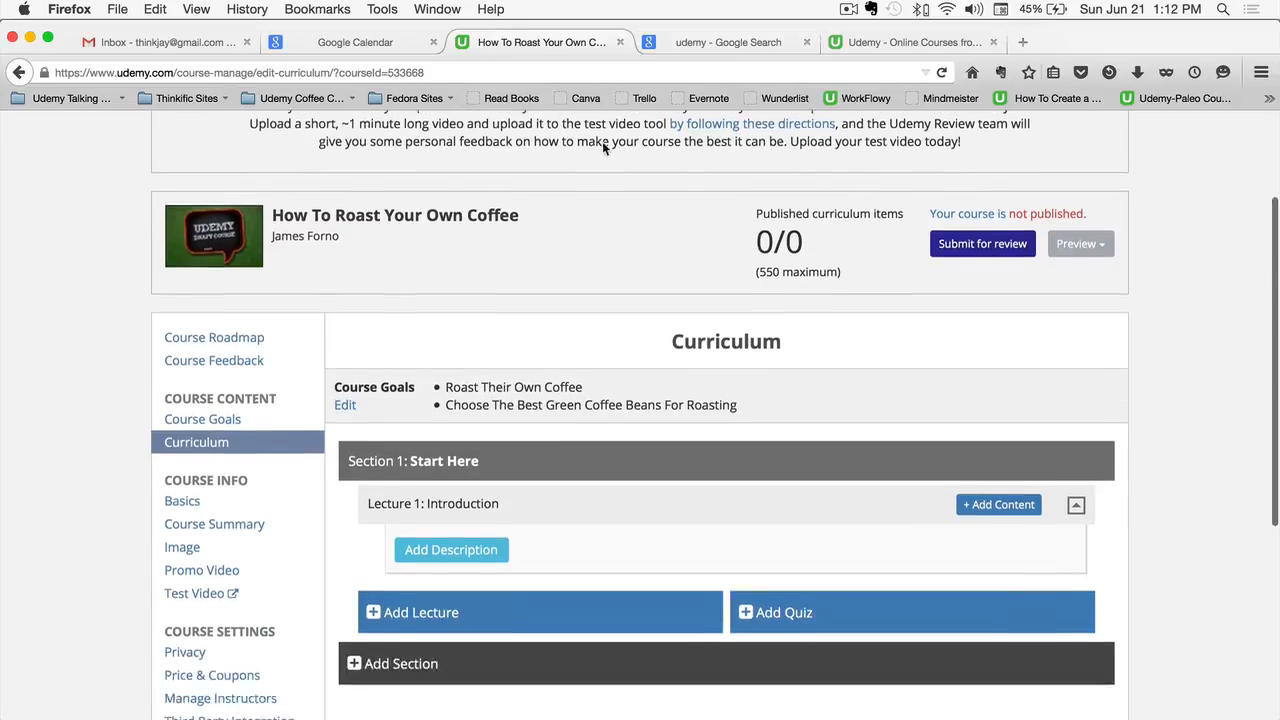
{"action": "scroll", "coordinate": [594, 277], "scroll_direction": "up", "scroll_amount": 2}
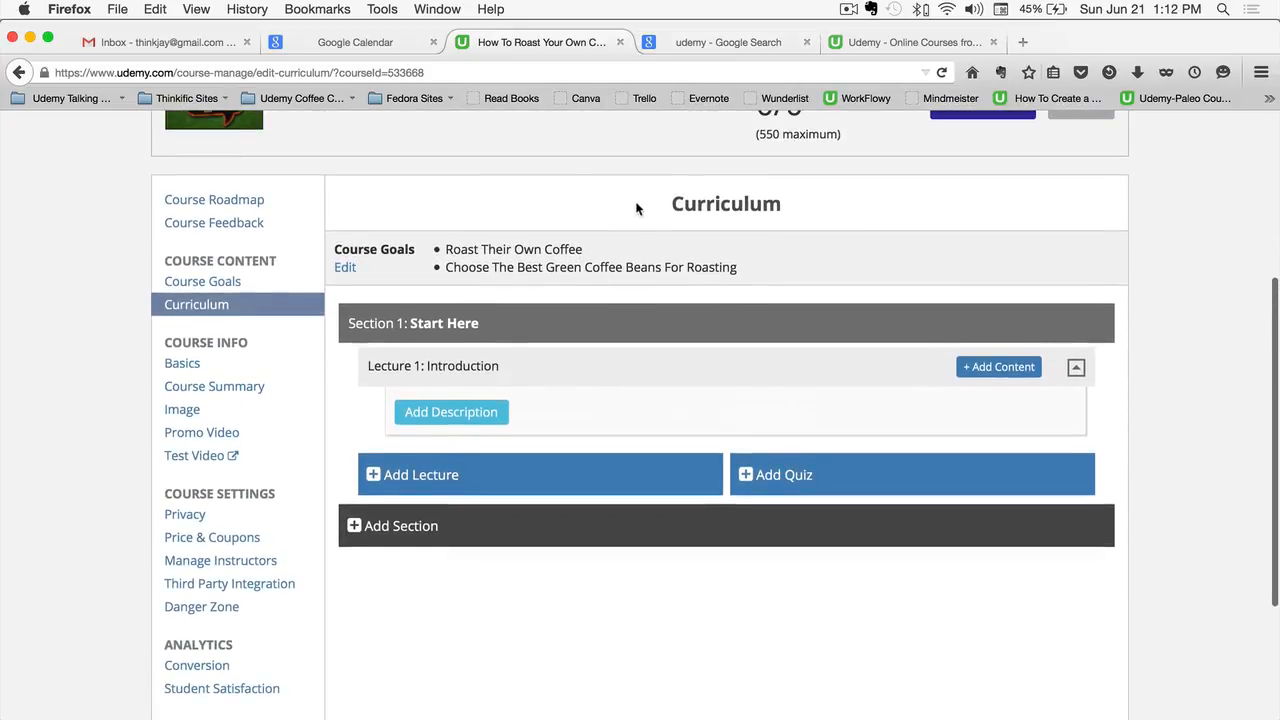
{"action": "scroll", "coordinate": [640, 230], "scroll_direction": "up", "scroll_amount": 5}
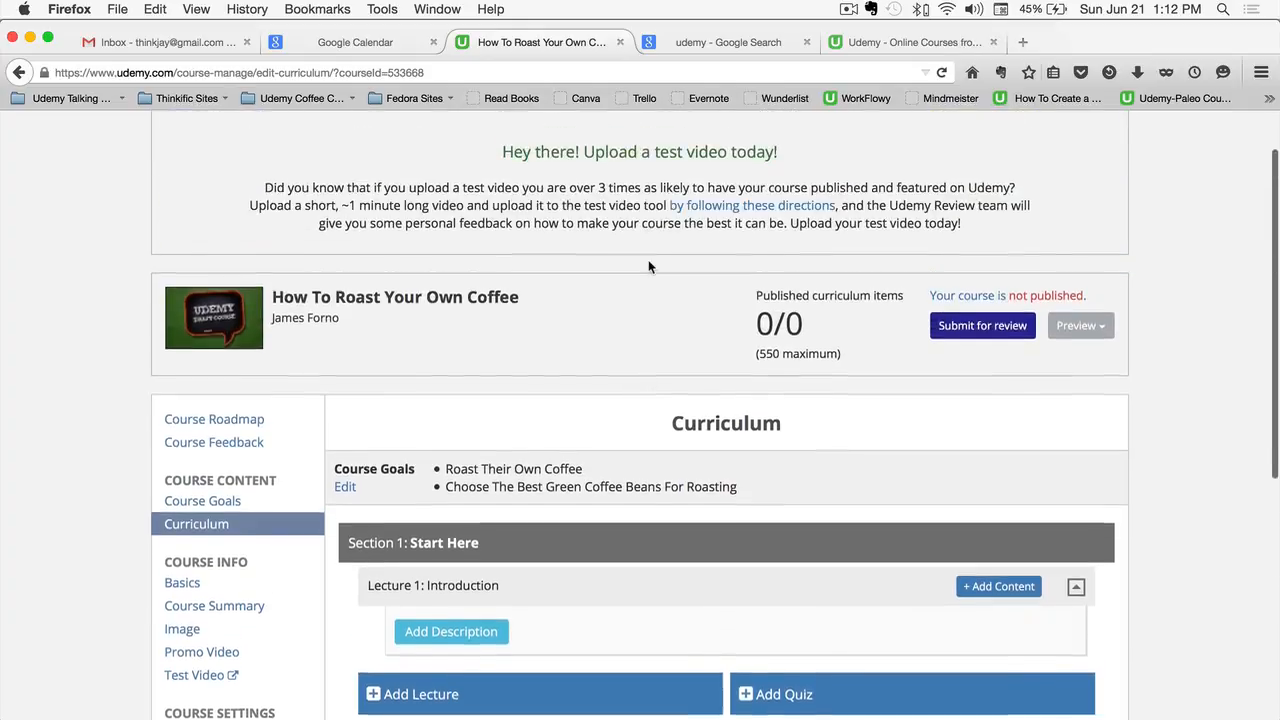
{"action": "scroll", "coordinate": [648, 266], "scroll_direction": "down", "scroll_amount": 4}
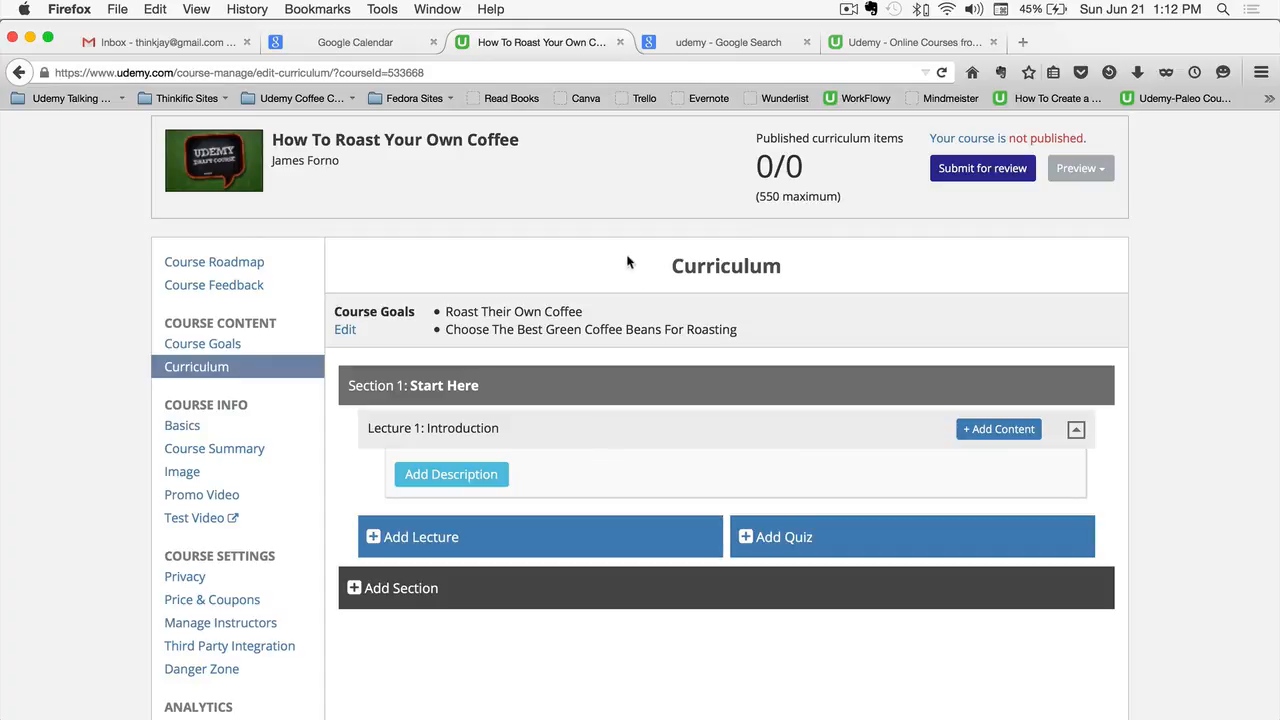
{"action": "scroll", "coordinate": [565, 468], "scroll_direction": "down", "scroll_amount": 1}
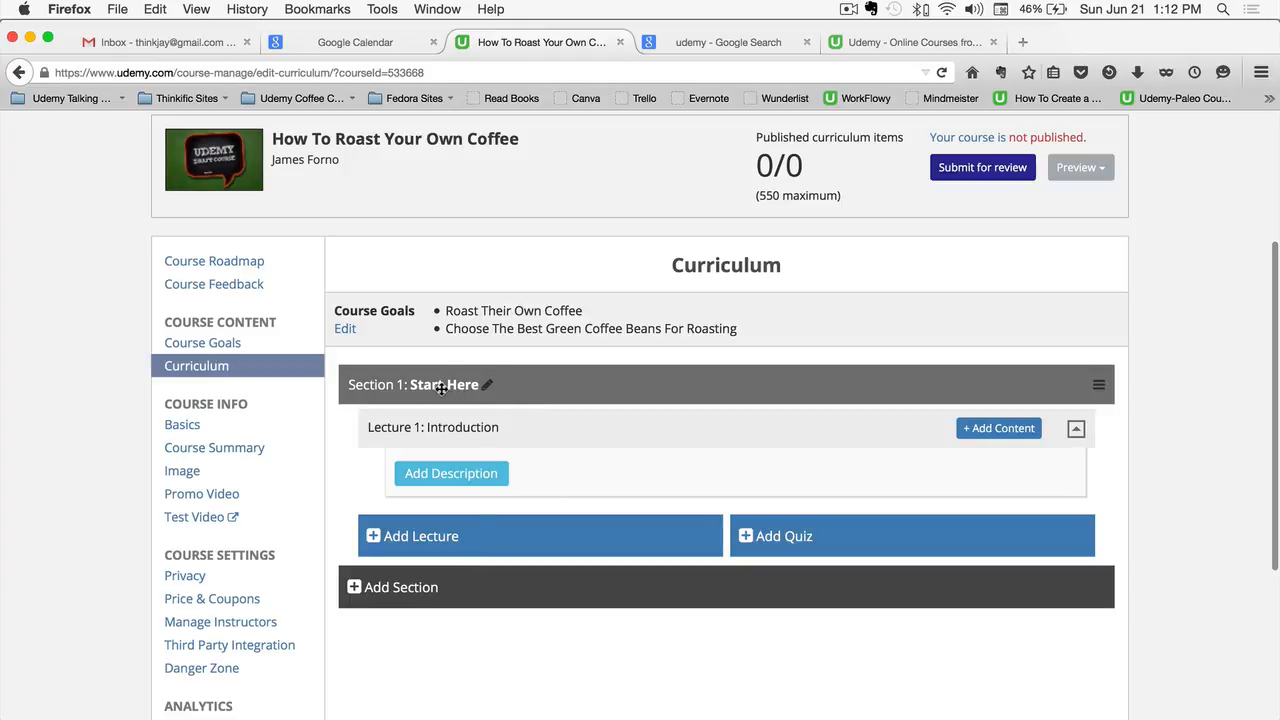
- Change the title of Section 1 to "Introduction"
{"action": "left_click", "coordinate": [487, 385]}
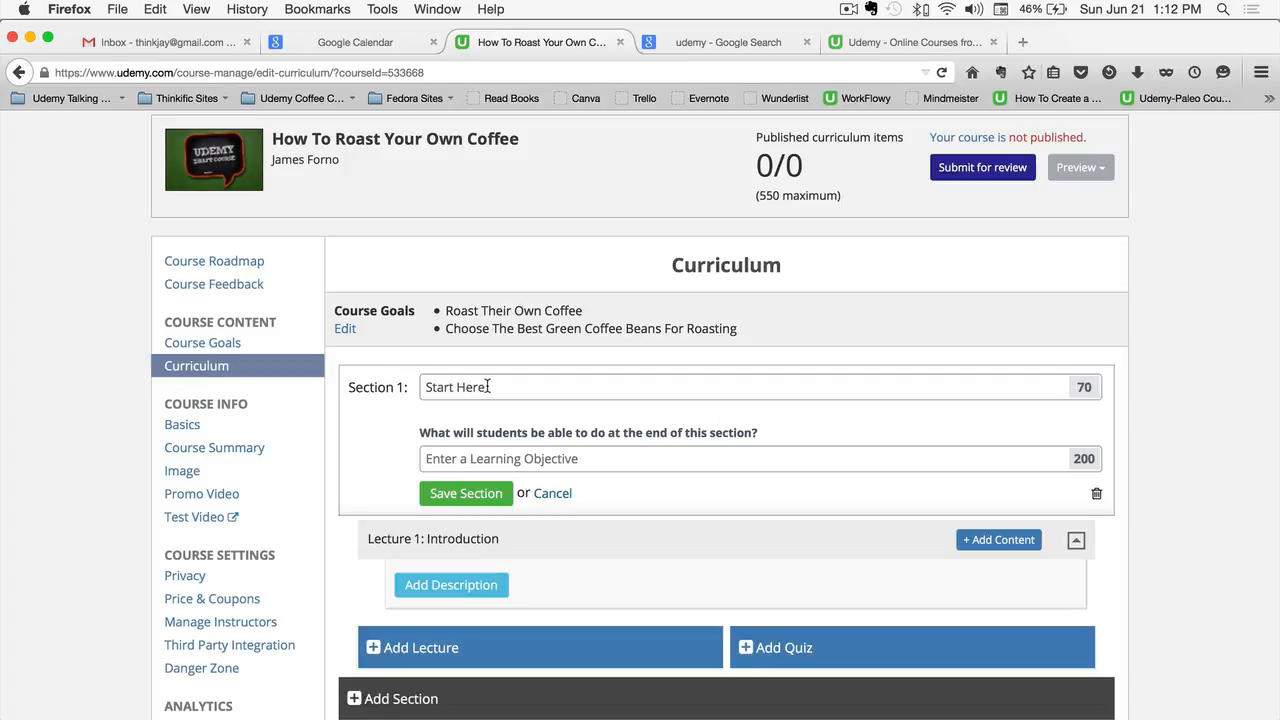
{"action": "triple_click", "coordinate": [489, 387]}
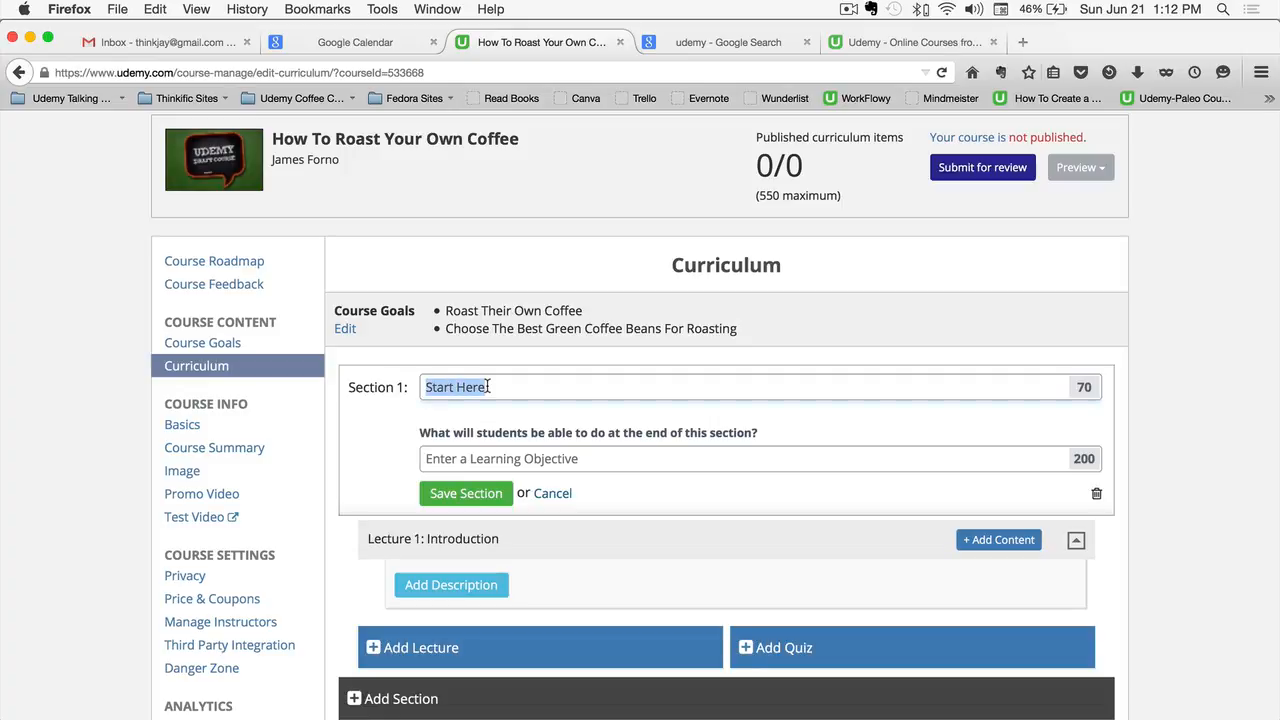
{"action": "type", "text": "IN"}
{"action": "key", "text": "BackSpace"}
{"action": "type", "text": "ntroduc"}
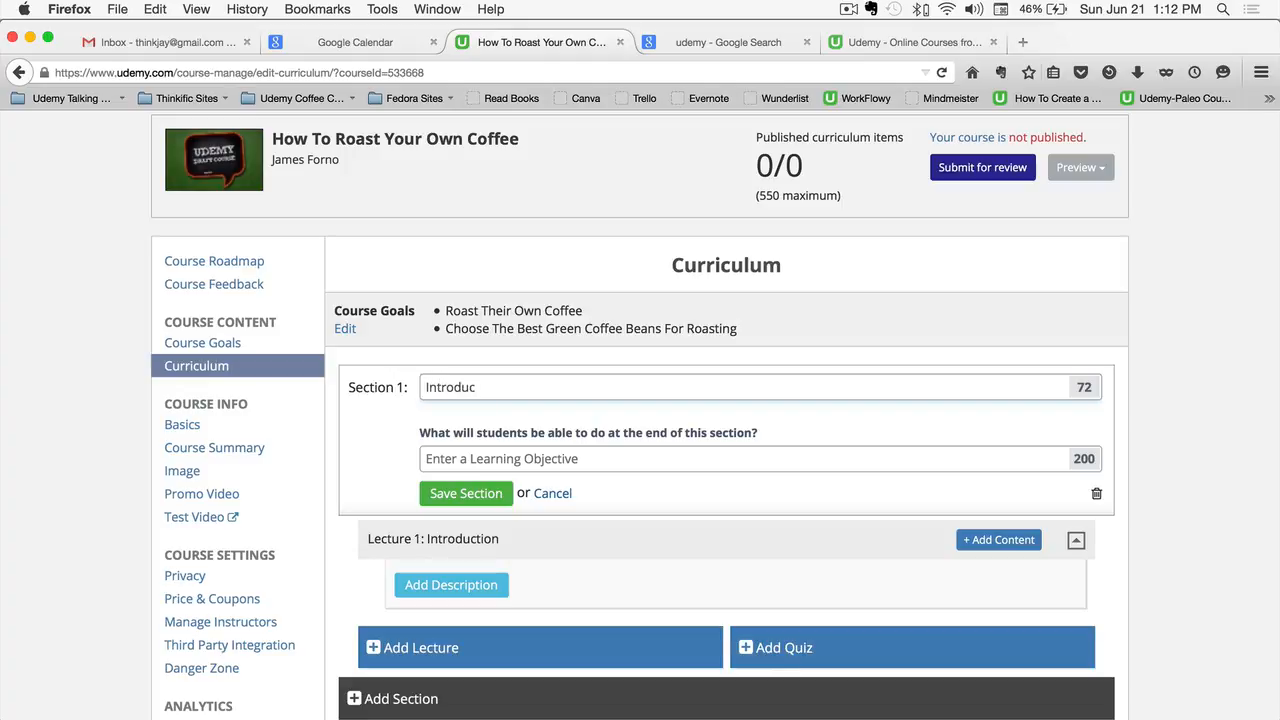
{"action": "type", "text": "tion"}
- Enter "Understand why roasting your own coffee is so awesome" as Section 1's learning objective and save the section
{"action": "left_click", "coordinate": [492, 458]}
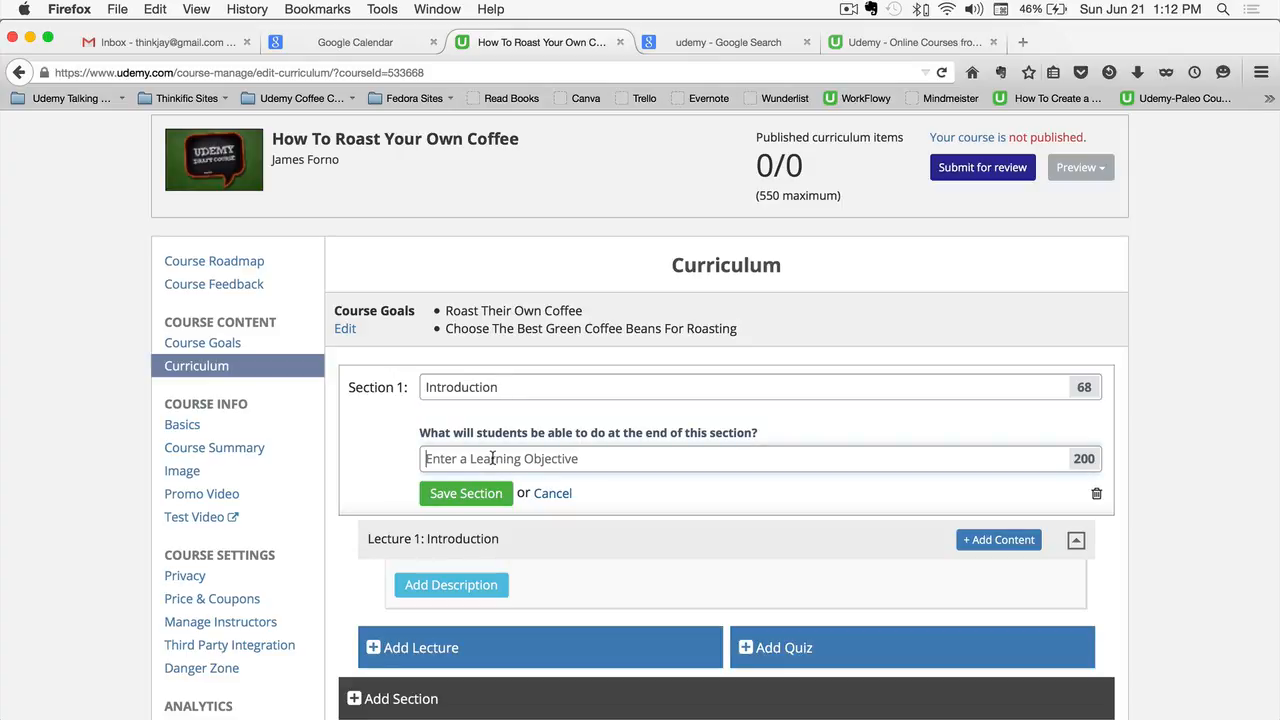
{"action": "type", "text": "Unde"}
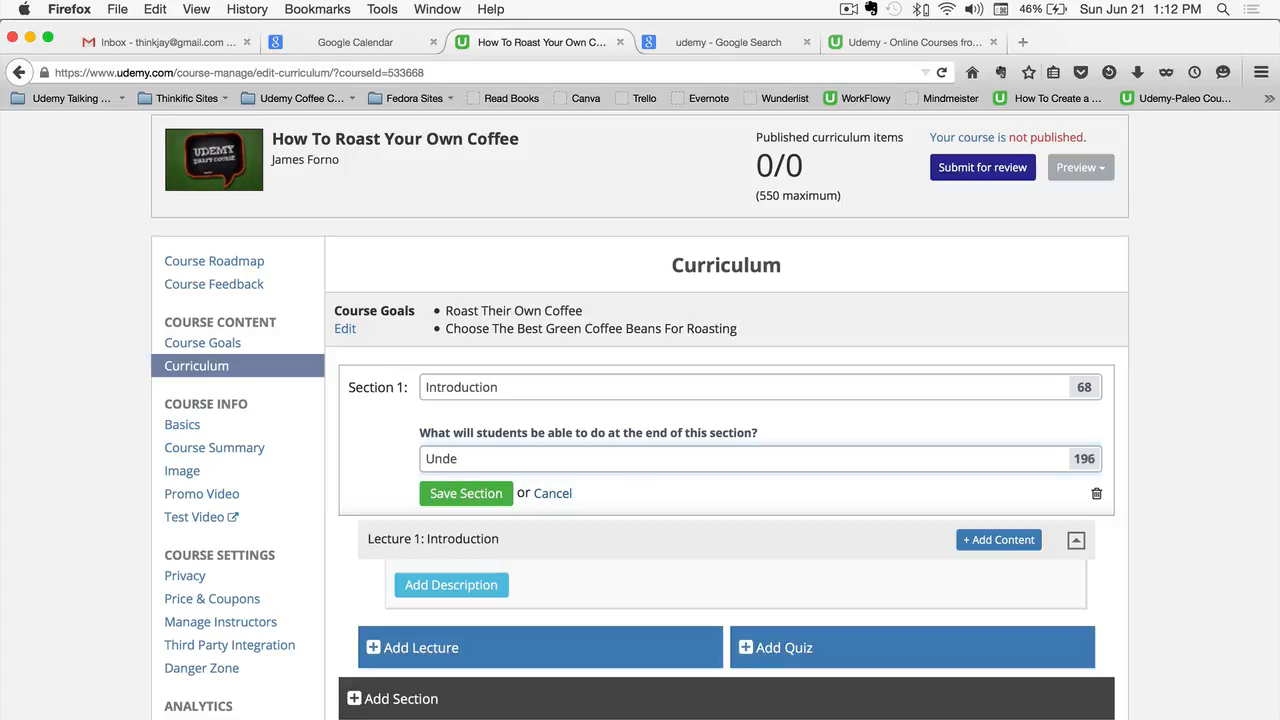
{"action": "type", "text": "rstand why roasting your"}
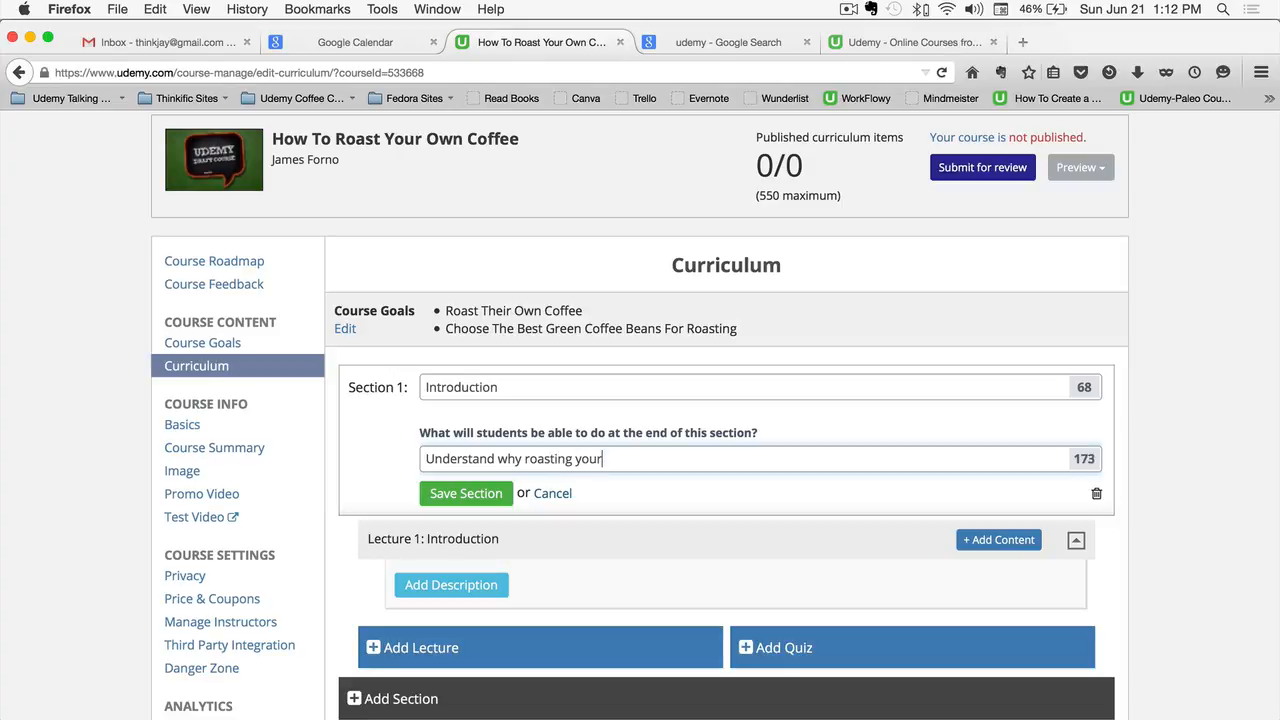
{"action": "type", "text": " own coffee is so awesome"}
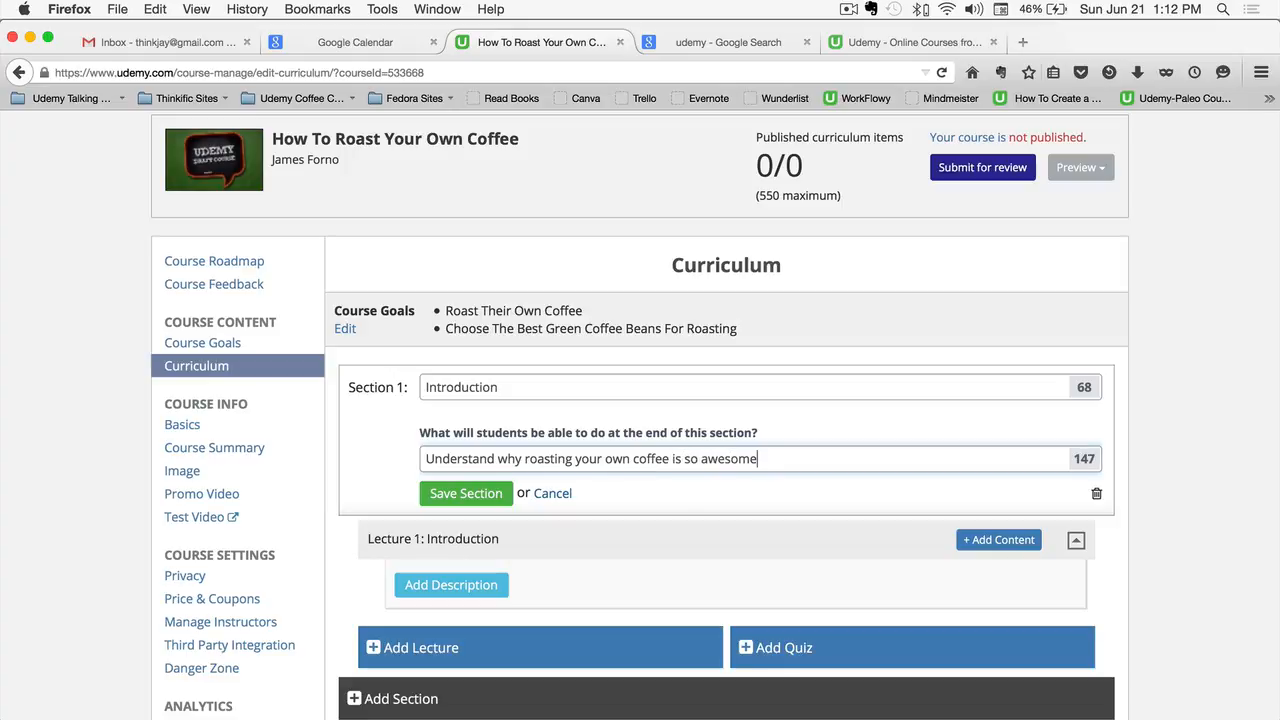
{"action": "key", "text": "Return"}
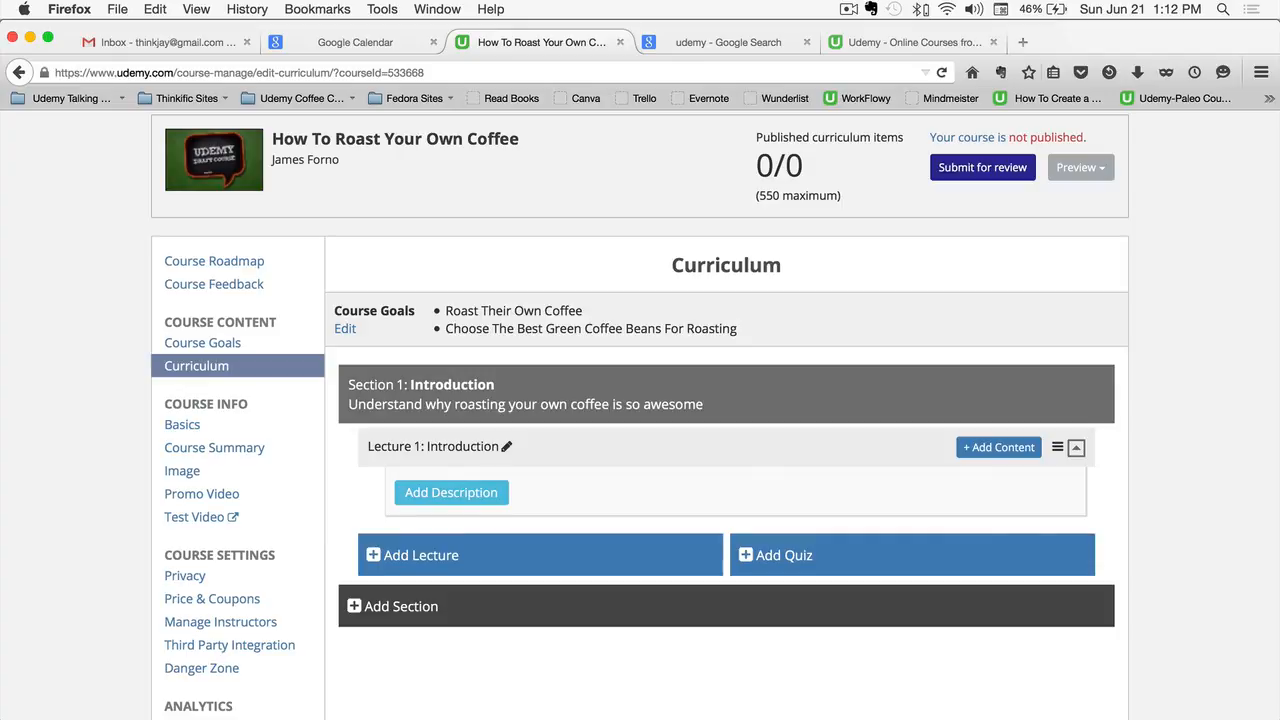
- Start a description for Lecture 1 with the line "Why roast your own coffee?" followed by a new paragraph
{"action": "scroll", "coordinate": [481, 438], "scroll_direction": "up", "scroll_amount": 1}
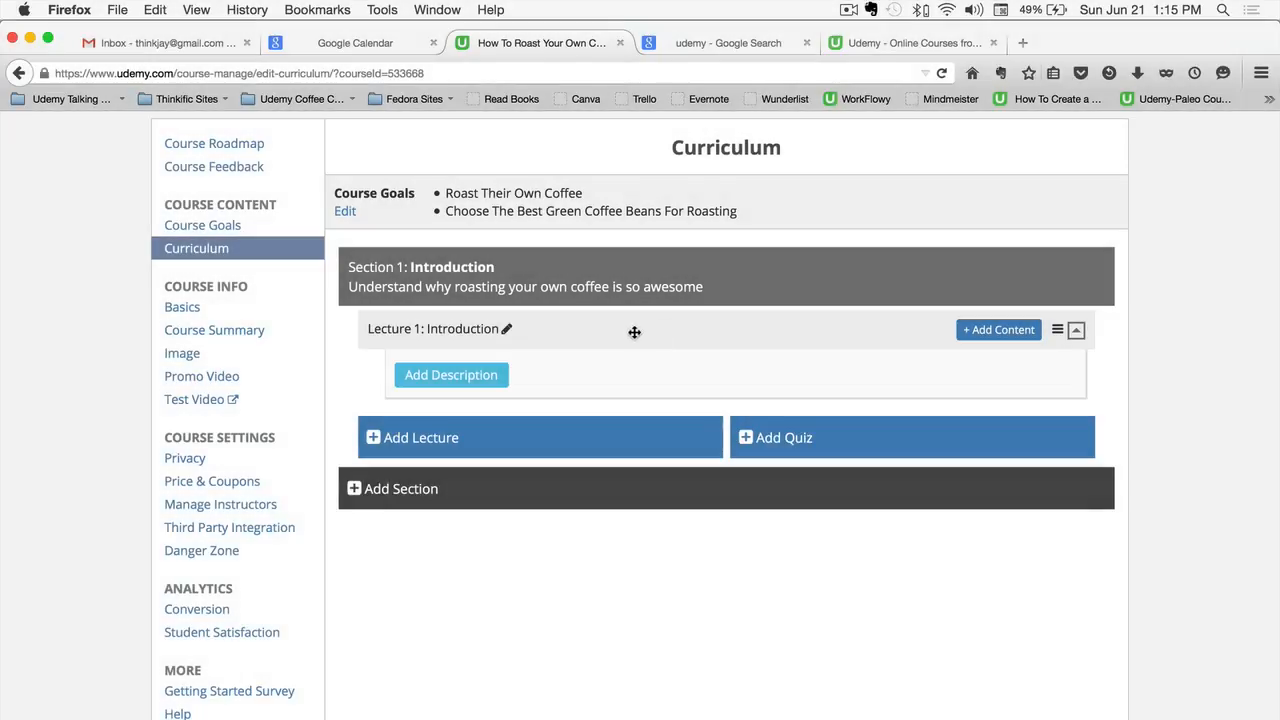
{"action": "scroll", "coordinate": [594, 357], "scroll_direction": "down", "scroll_amount": 1}
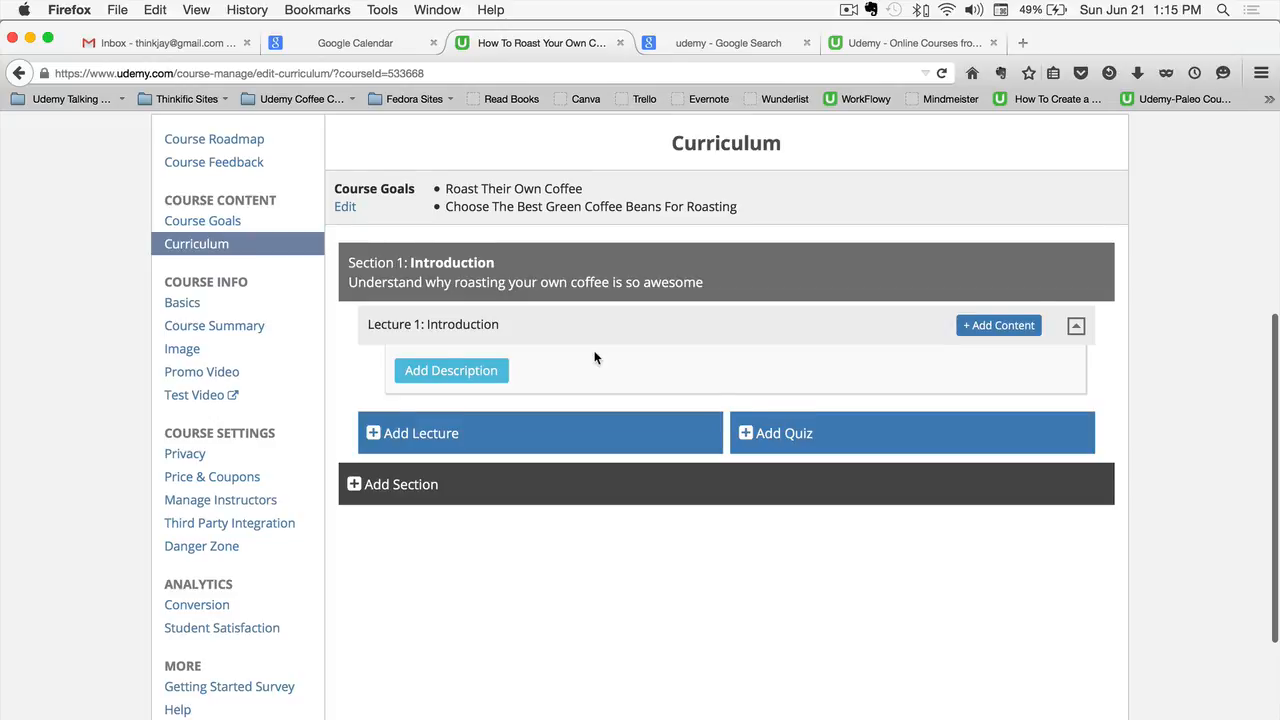
{"action": "scroll", "coordinate": [597, 358], "scroll_direction": "up", "scroll_amount": 1}
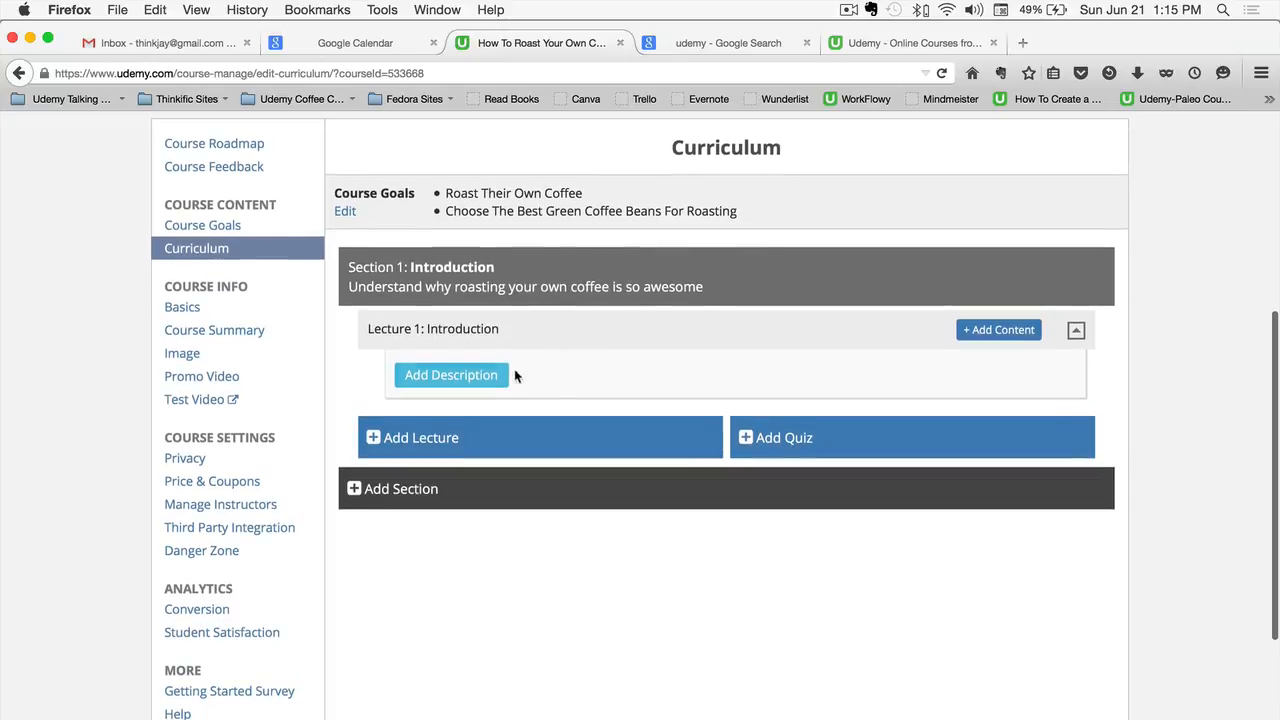
{"action": "left_click", "coordinate": [463, 377]}
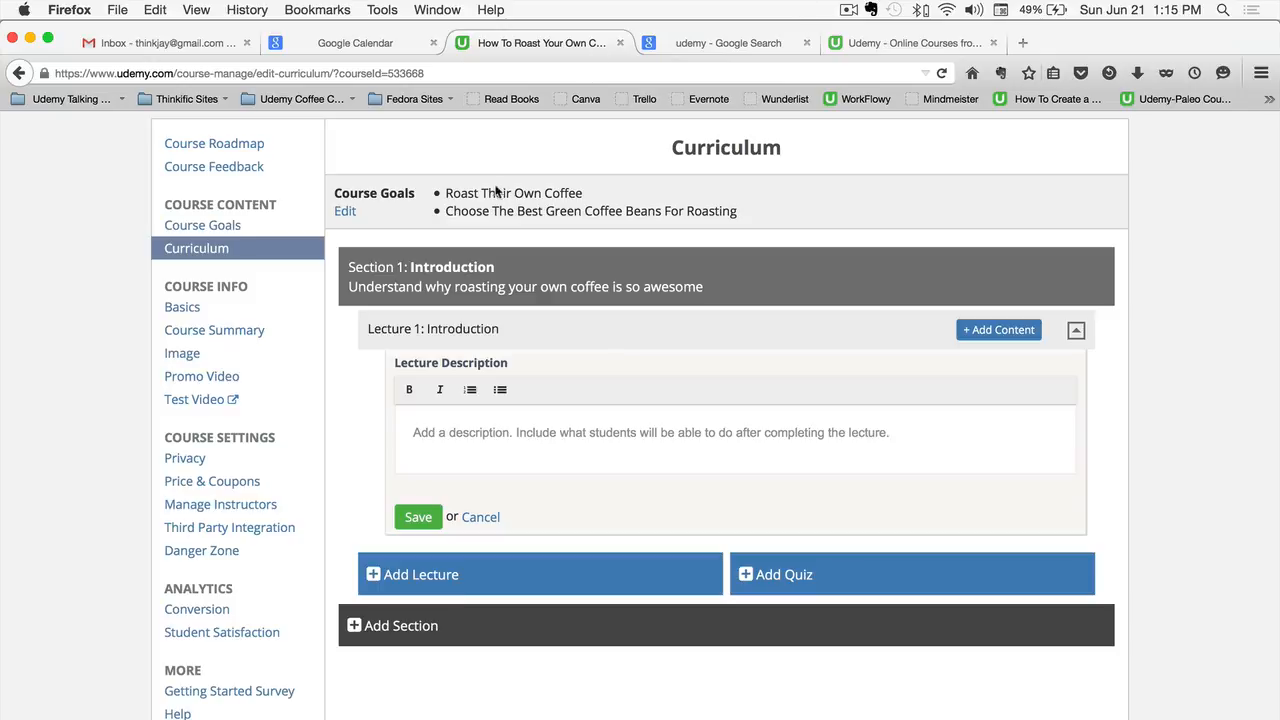
{"action": "mouse_move", "coordinate": [398, 717]}
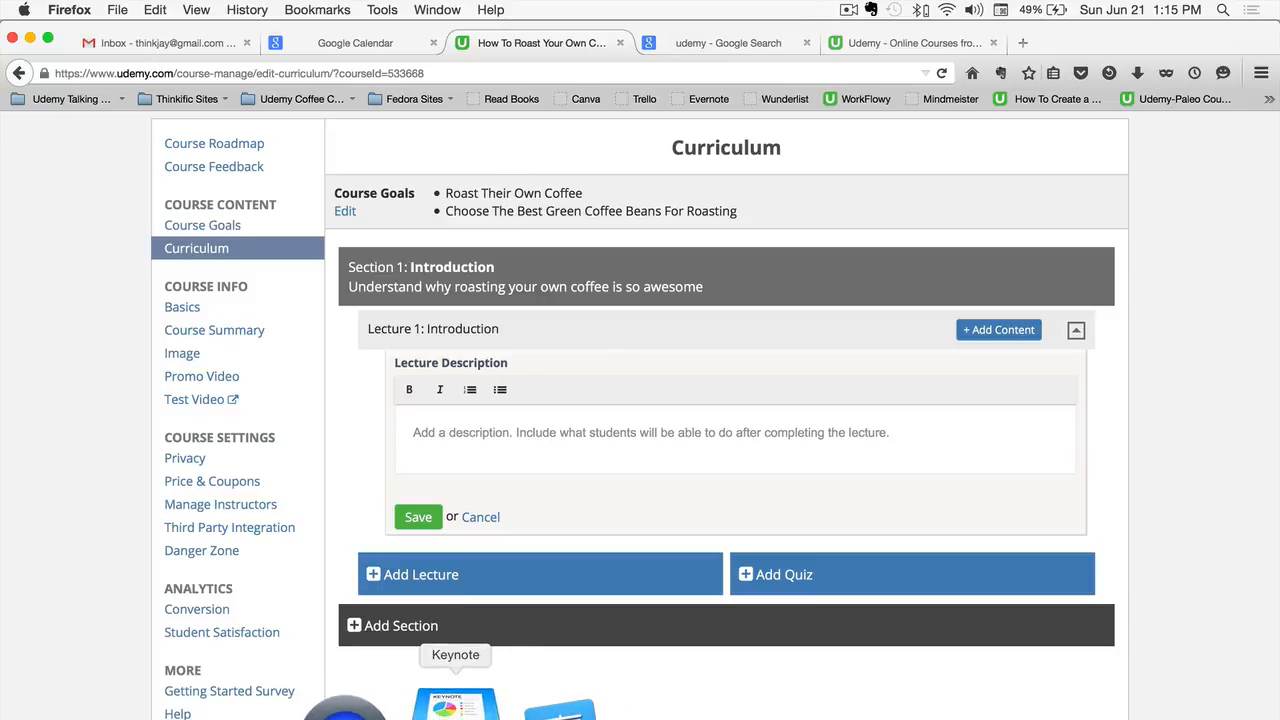
{"action": "left_click", "coordinate": [628, 437]}
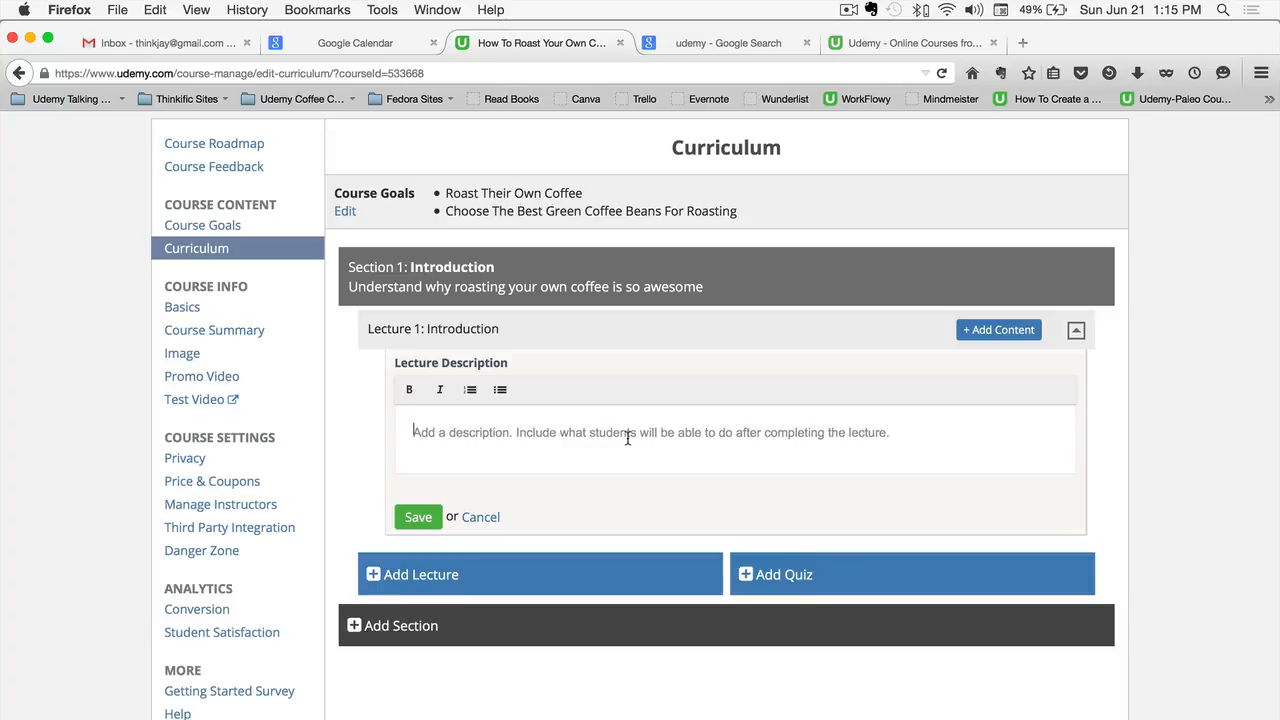
{"action": "type", "text": "Why"}
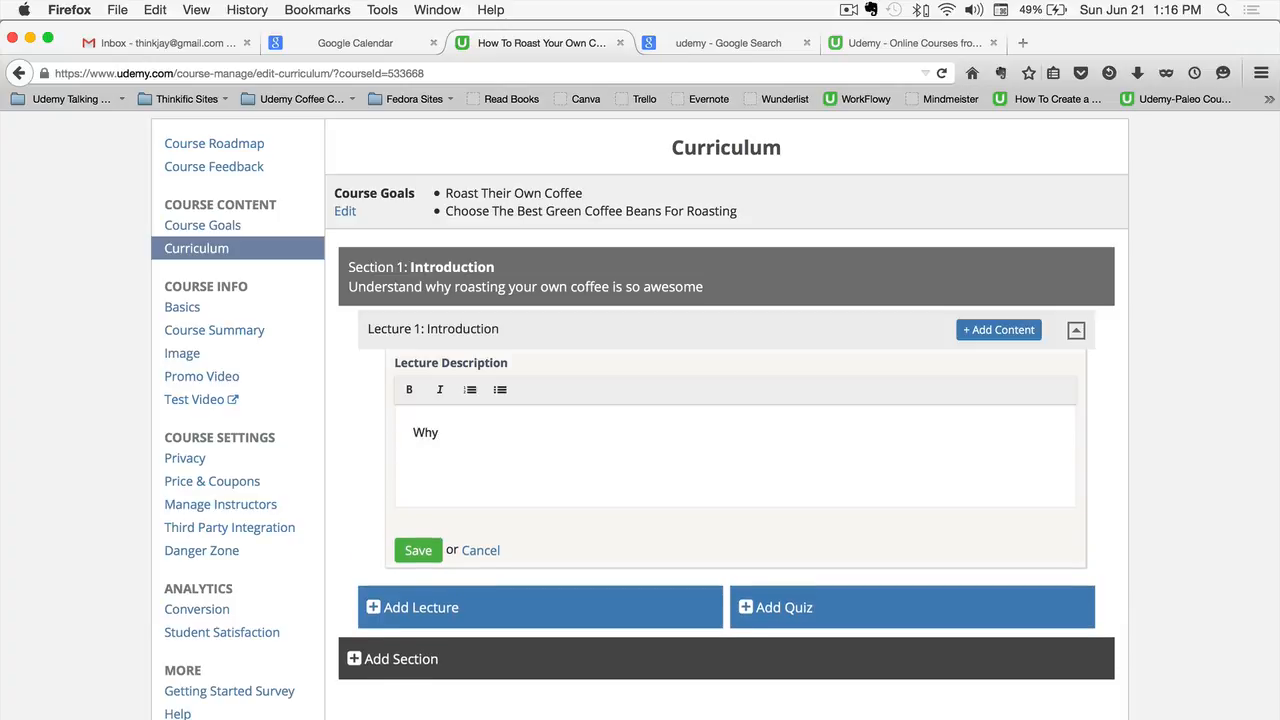
{"action": "type", "text": " roast"}
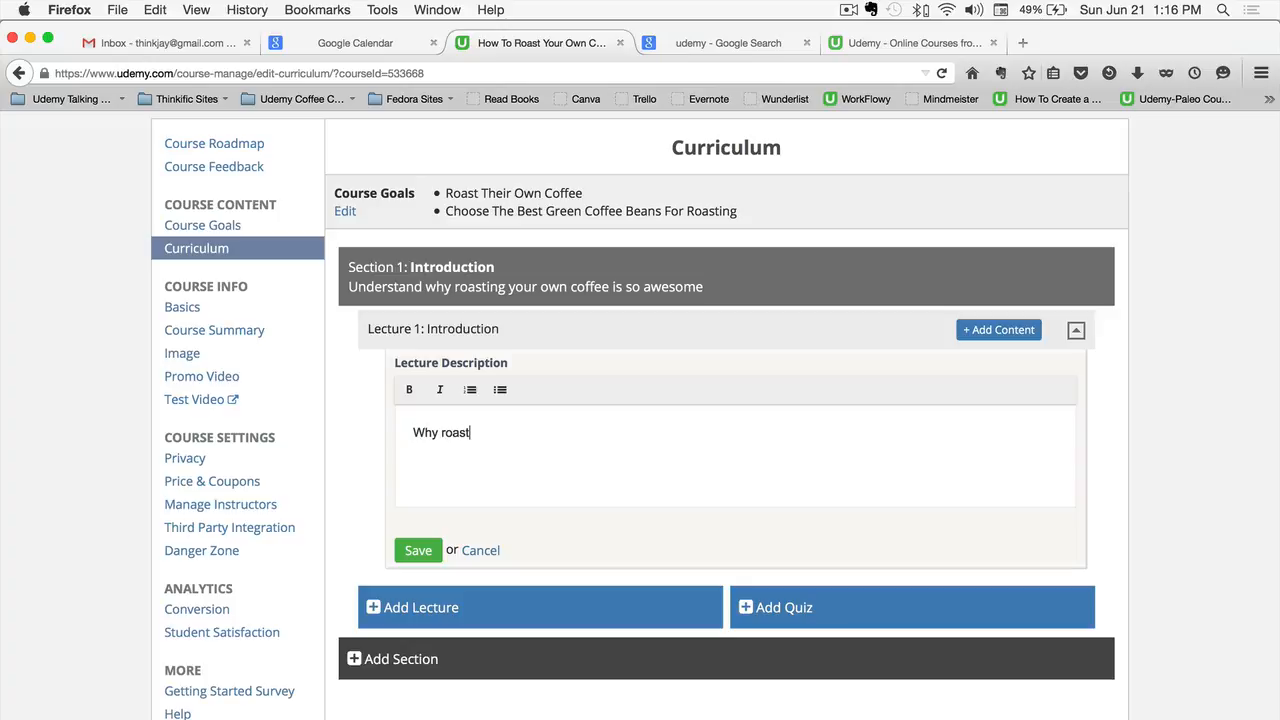
{"action": "type", "text": " your wa"}
{"action": "key", "text": "BackSpace"}
{"action": "key", "text": "BackSpace"}
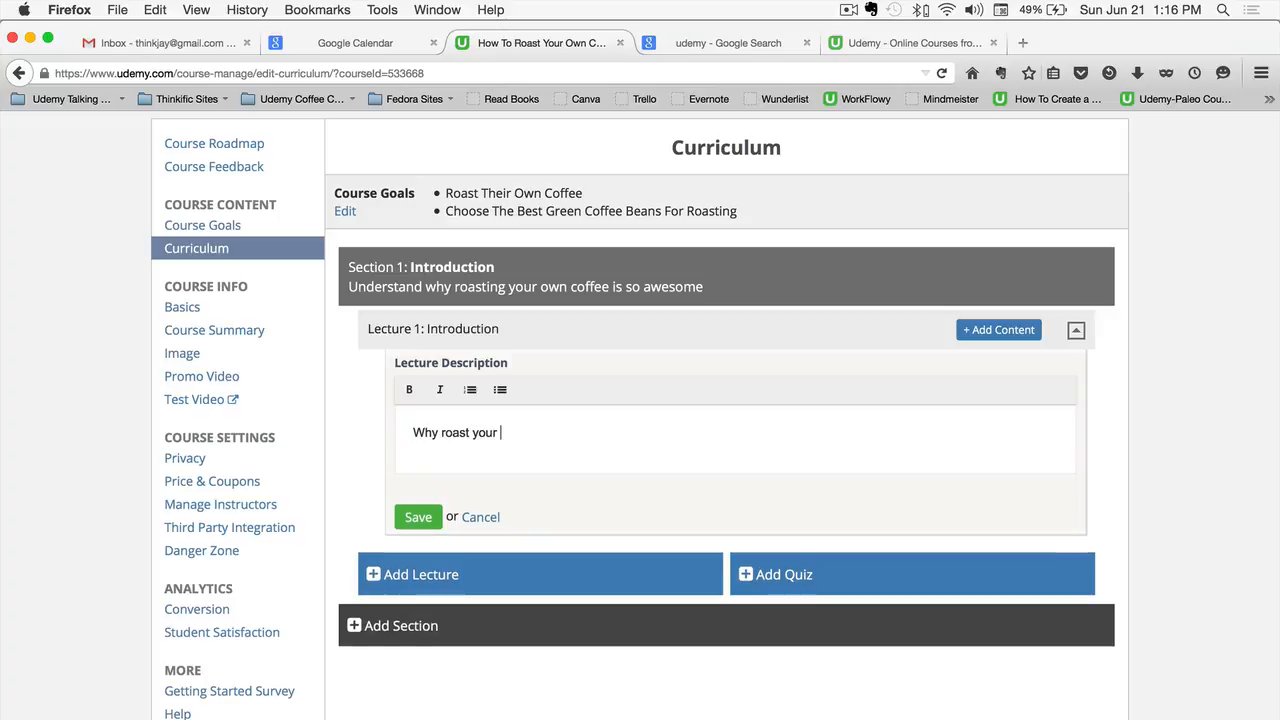
{"action": "type", "text": "own coffee?"}
{"action": "key", "text": "Return"}
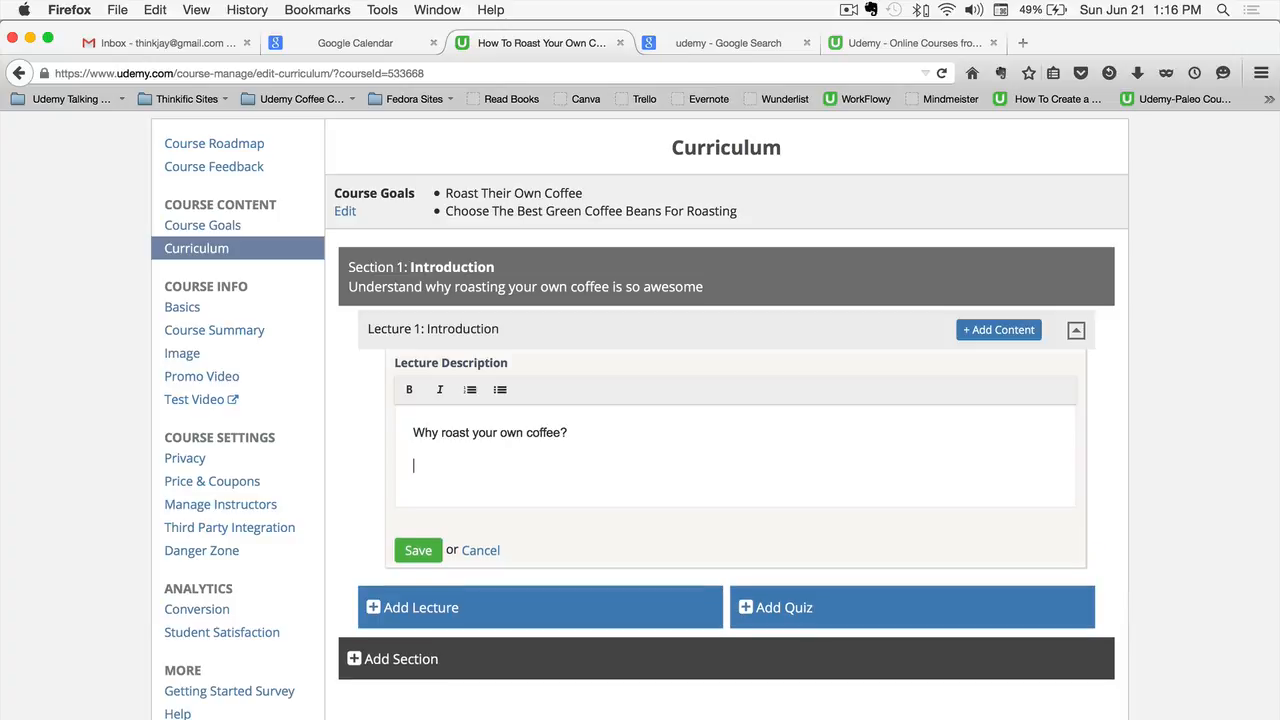
- Add three lines beneath the question on Taste, Freshness and Savings benefits and apply bulleted list formatting to them
{"action": "type", "text": "Taste: amazing flavors and aromas you'll crave over and over again Freshness: the pure taste of fresh roasted coffee is a true joy Savings: enjoy the best coffees in the world for half the price!"}
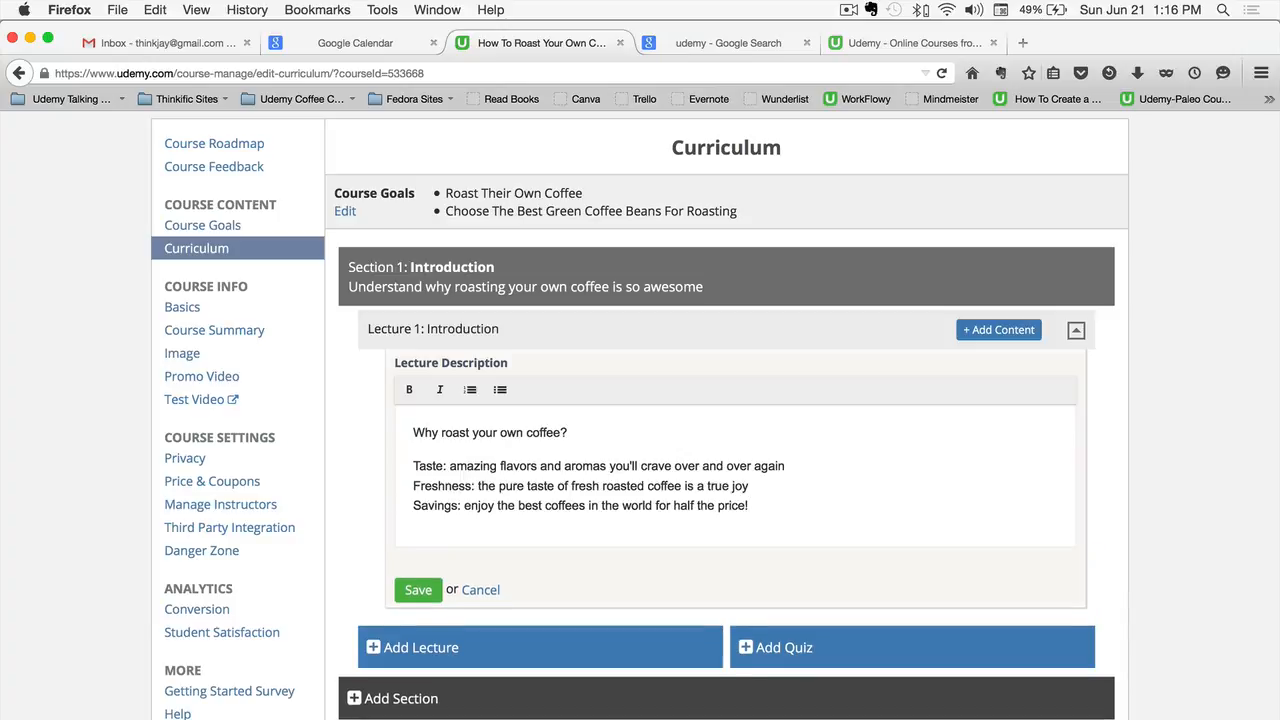
{"action": "left_click_drag", "start_coordinate": [419, 467], "coordinate": [562, 495]}
{"action": "left_click", "coordinate": [444, 460]}
{"action": "left_click_drag", "start_coordinate": [415, 466], "coordinate": [768, 500]}
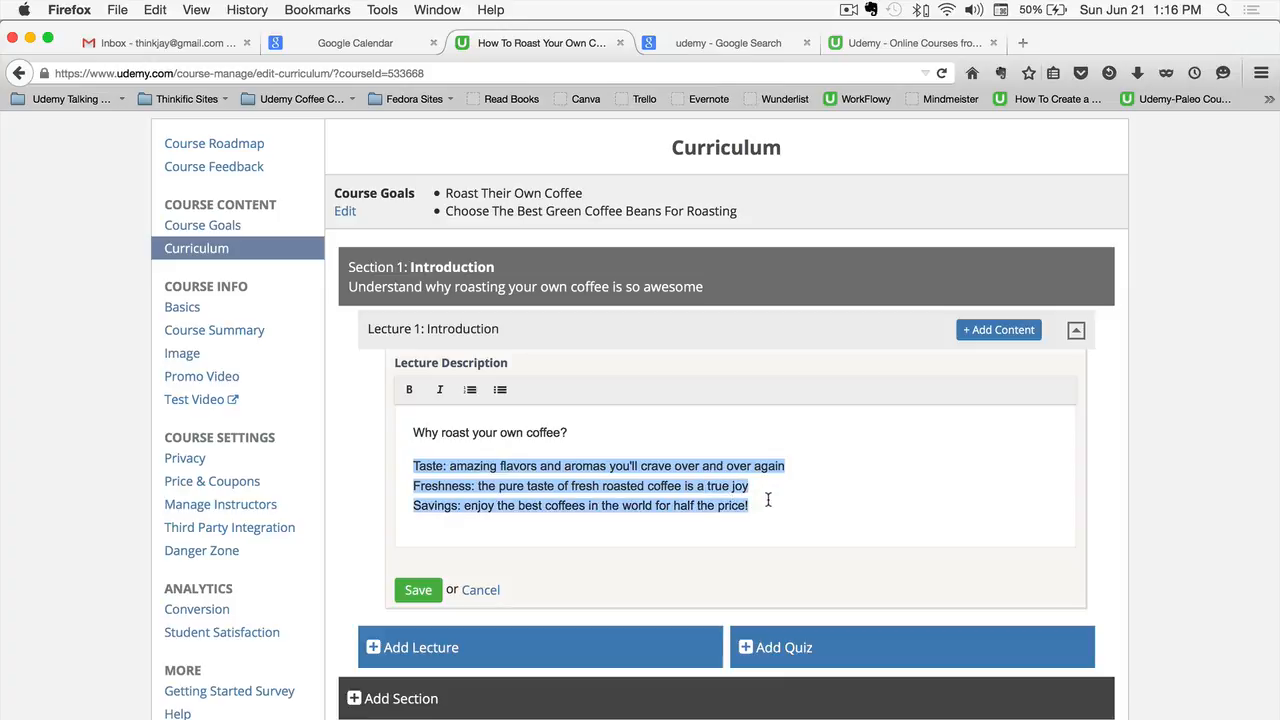
{"action": "left_click", "coordinate": [500, 389]}
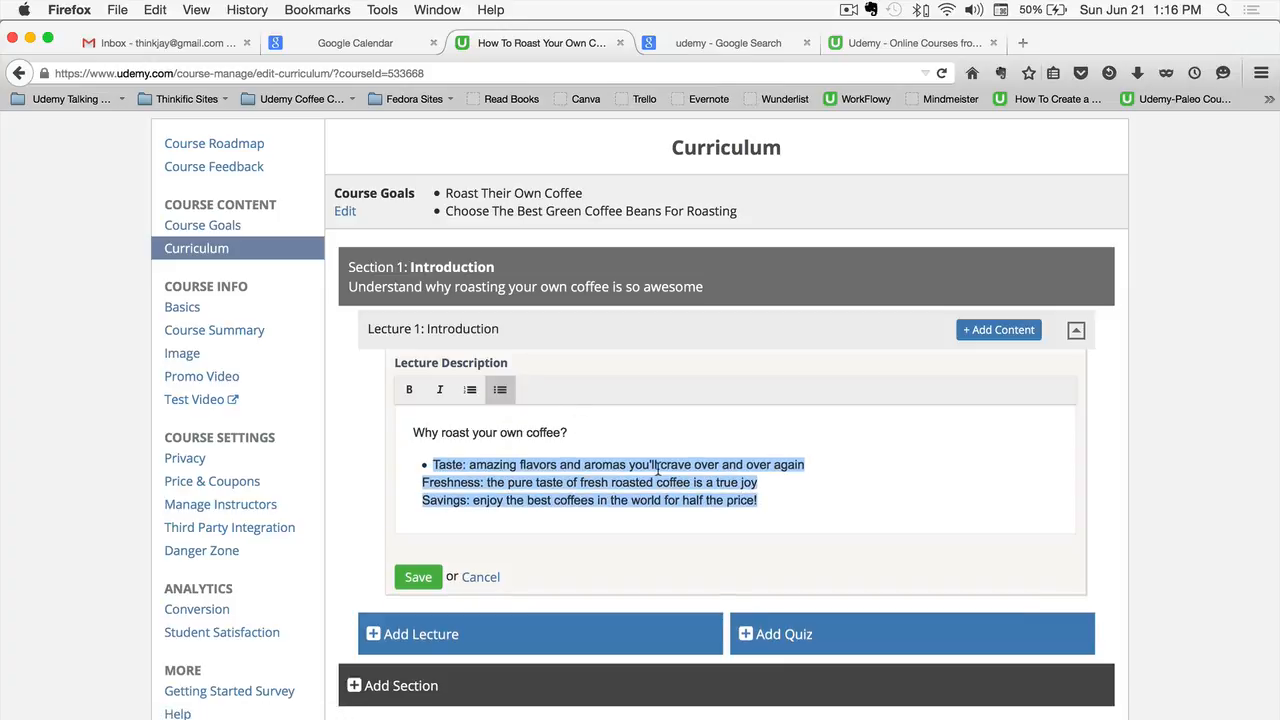
- Make the Freshness and Savings lines separate bullets and save the Lecture 1 description
{"action": "left_click", "coordinate": [424, 483]}
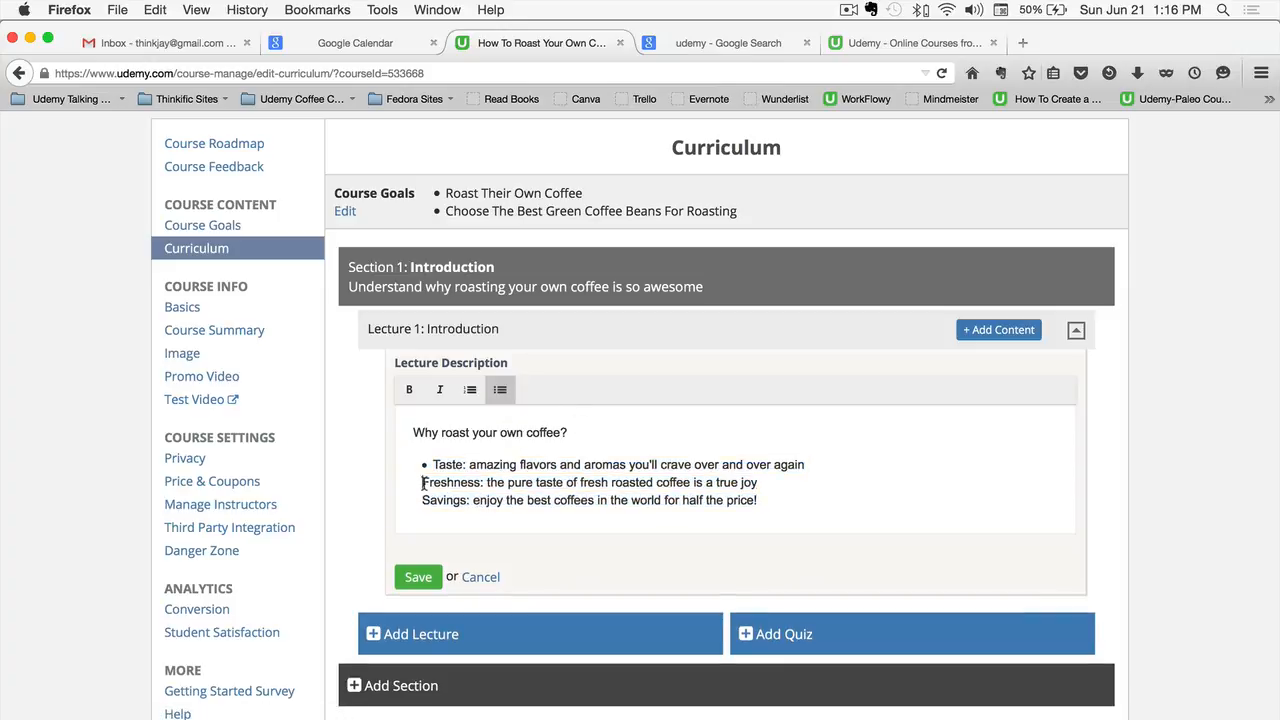
{"action": "key", "text": "BackSpace"}
{"action": "key", "text": "Return"}
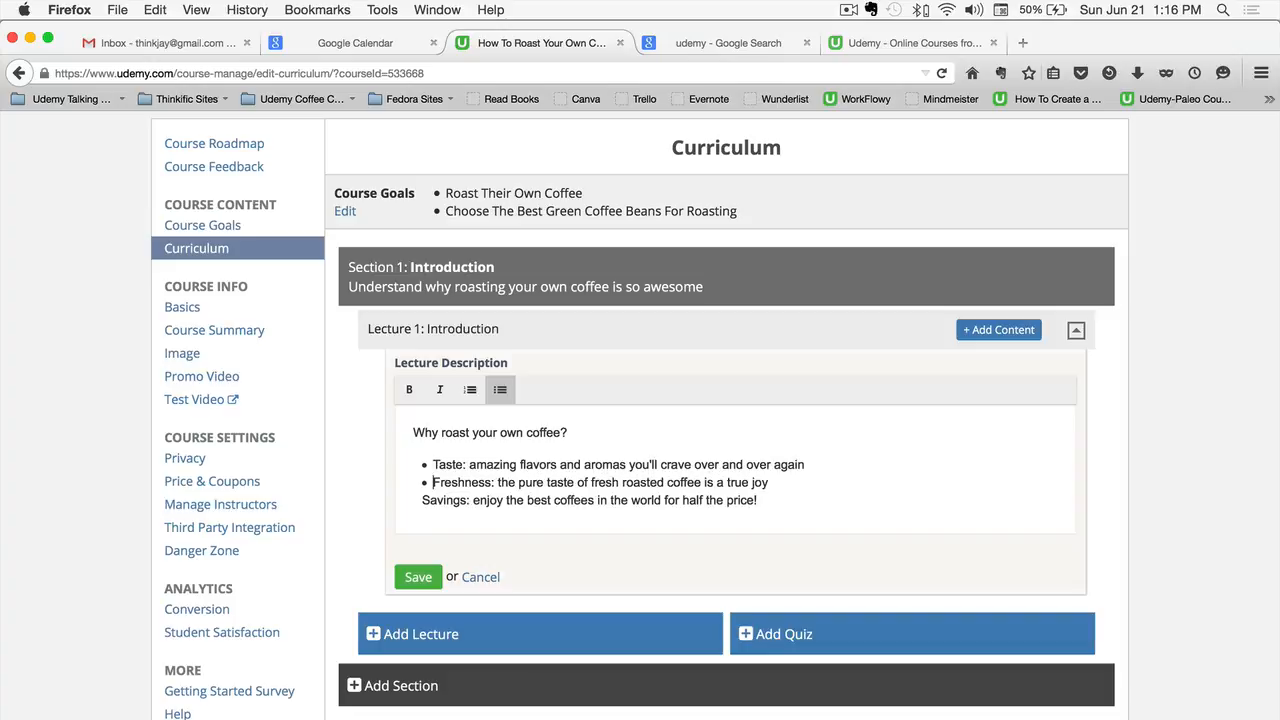
{"action": "left_click", "coordinate": [424, 500]}
{"action": "key", "text": "BackSpace"}
{"action": "key", "text": "Return"}
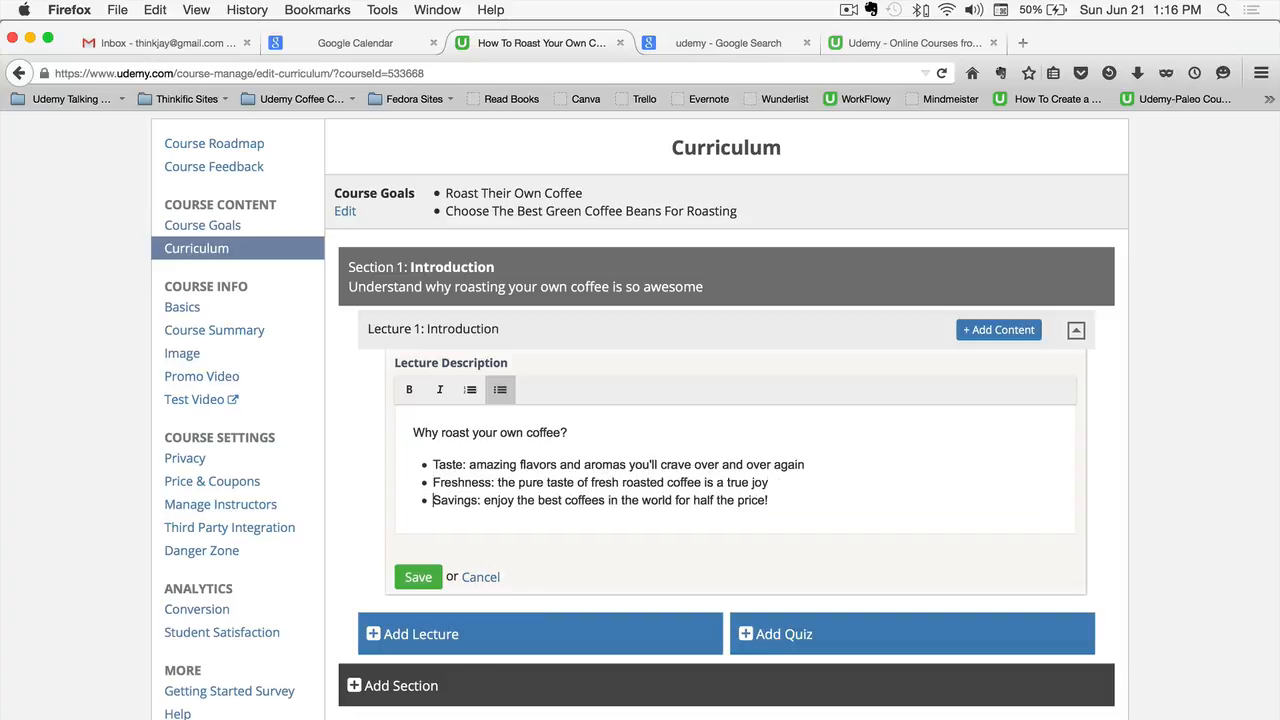
{"action": "left_click", "coordinate": [414, 578]}
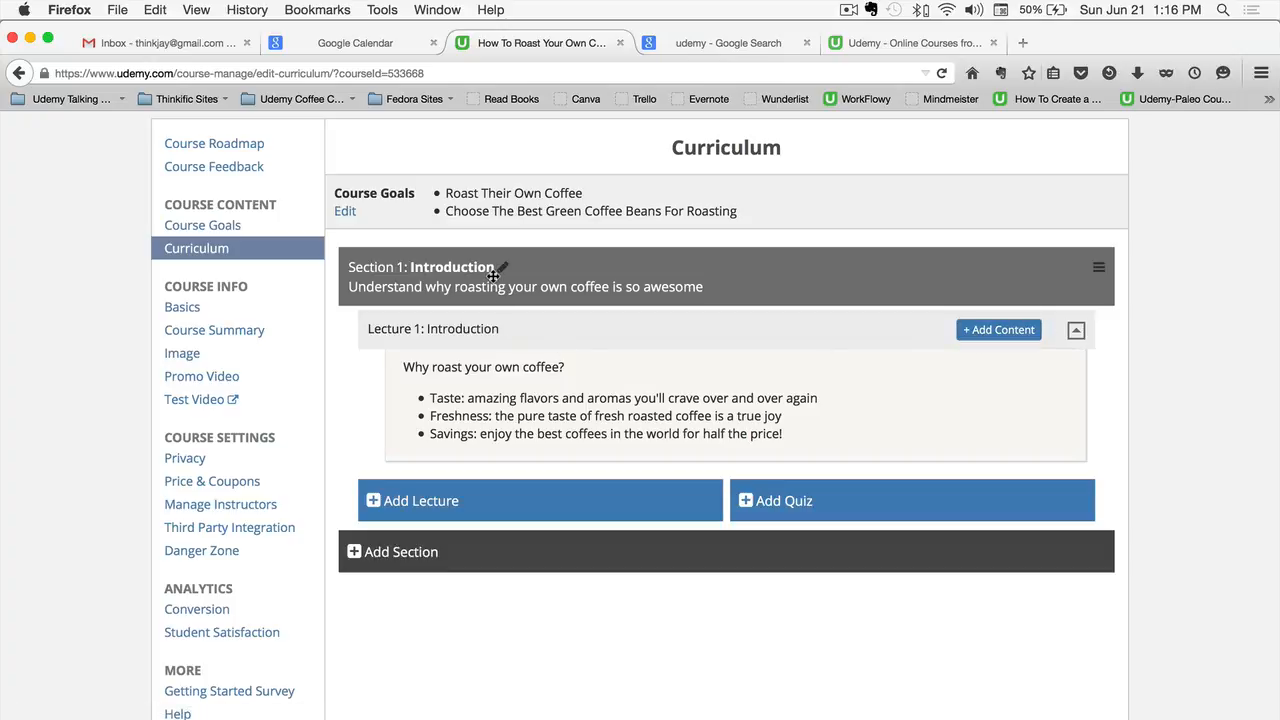
- Collapse Lecture 1's details and upload RoastCoffeeIntroLecture.mp4 from All My Files as its video content
{"action": "scroll", "coordinate": [494, 276], "scroll_direction": "up", "scroll_amount": 1}
{"action": "scroll", "coordinate": [494, 276], "scroll_direction": "down", "scroll_amount": 1}
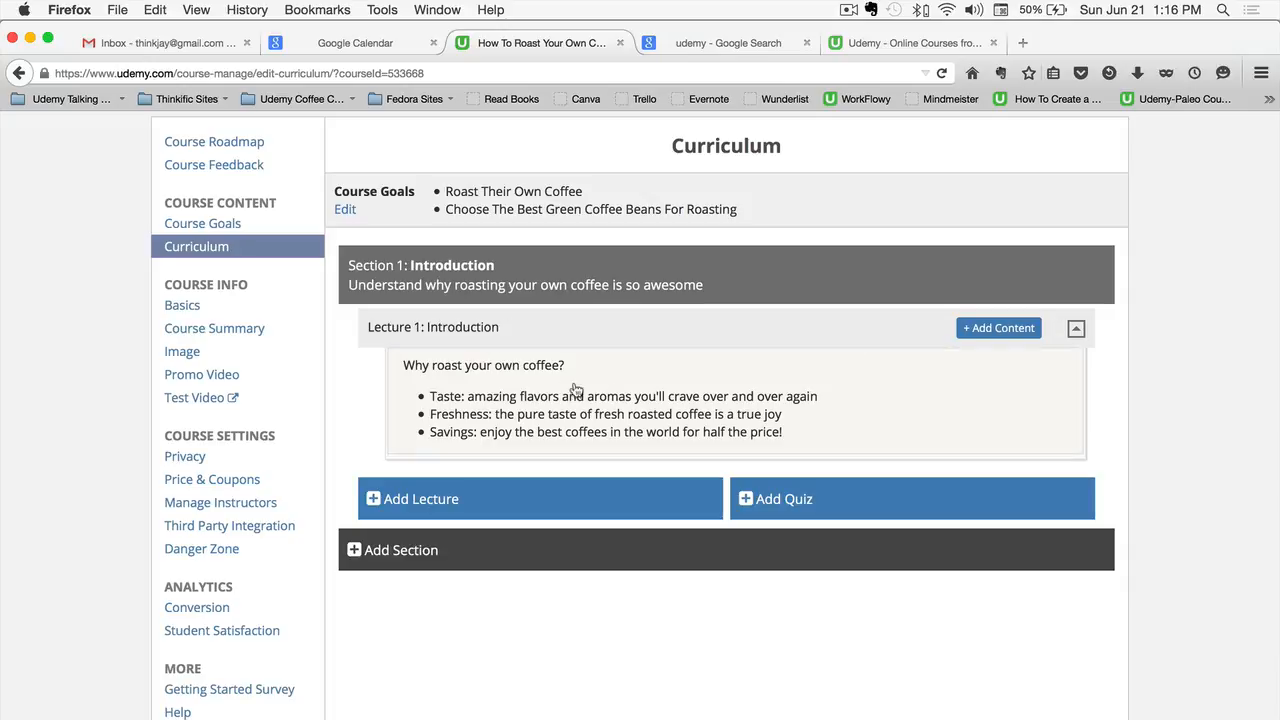
{"action": "left_click", "coordinate": [1076, 330]}
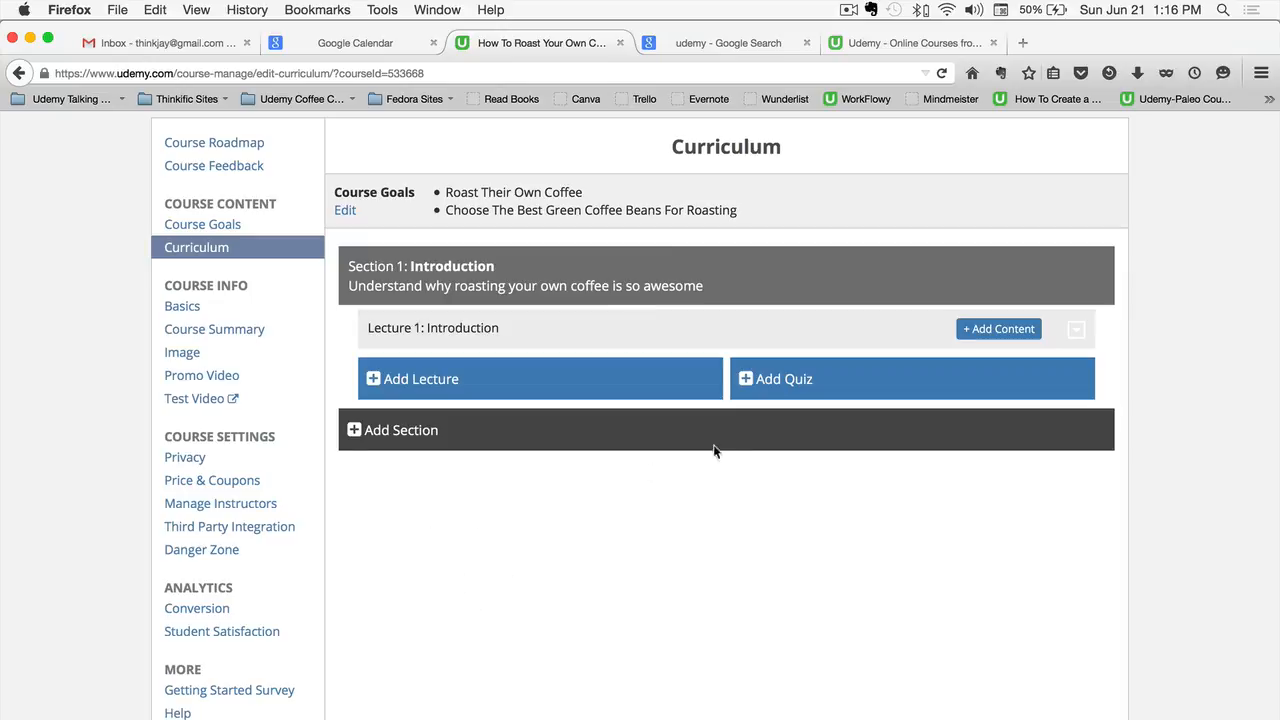
{"action": "left_click", "coordinate": [975, 331]}
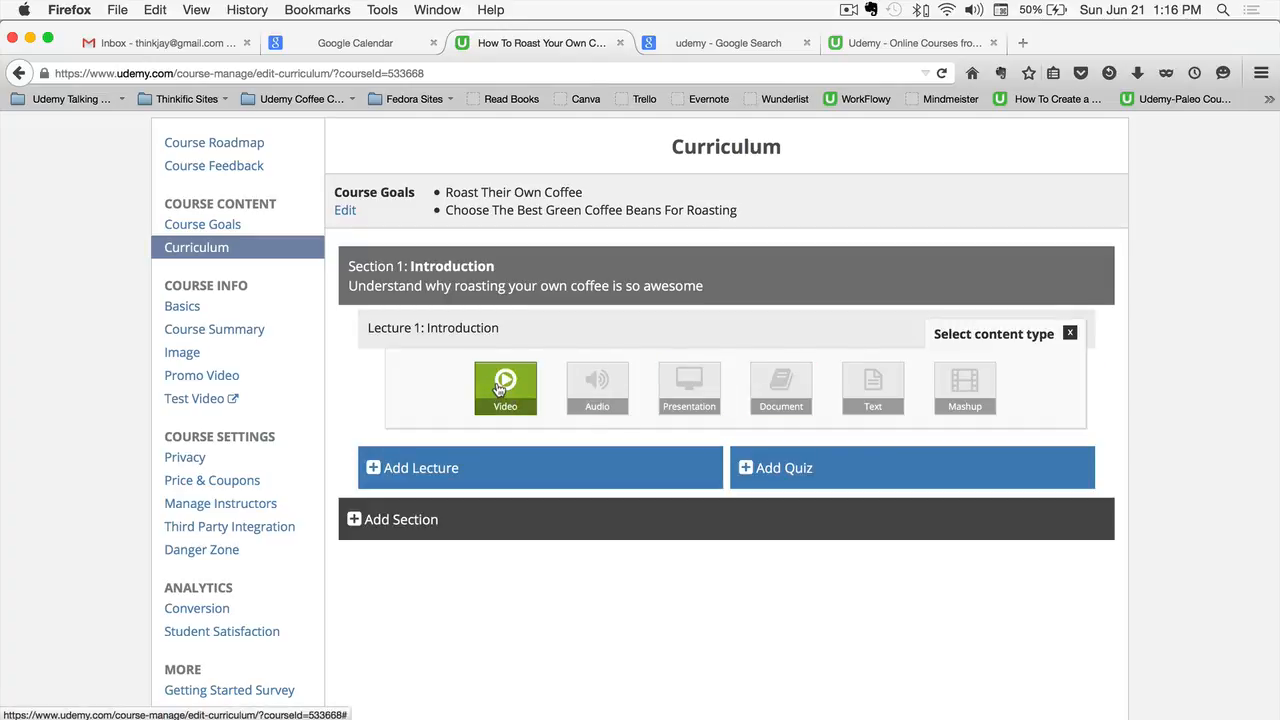
{"action": "left_click", "coordinate": [500, 389]}
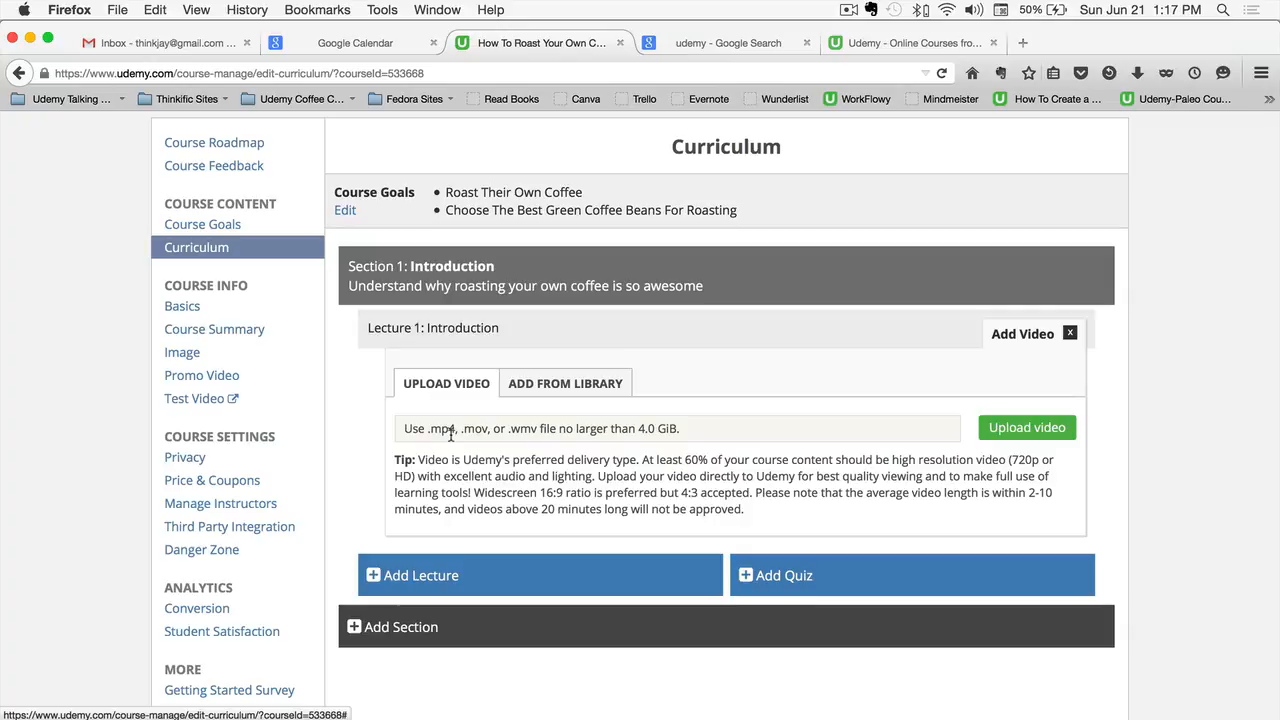
{"action": "left_click", "coordinate": [1014, 430]}
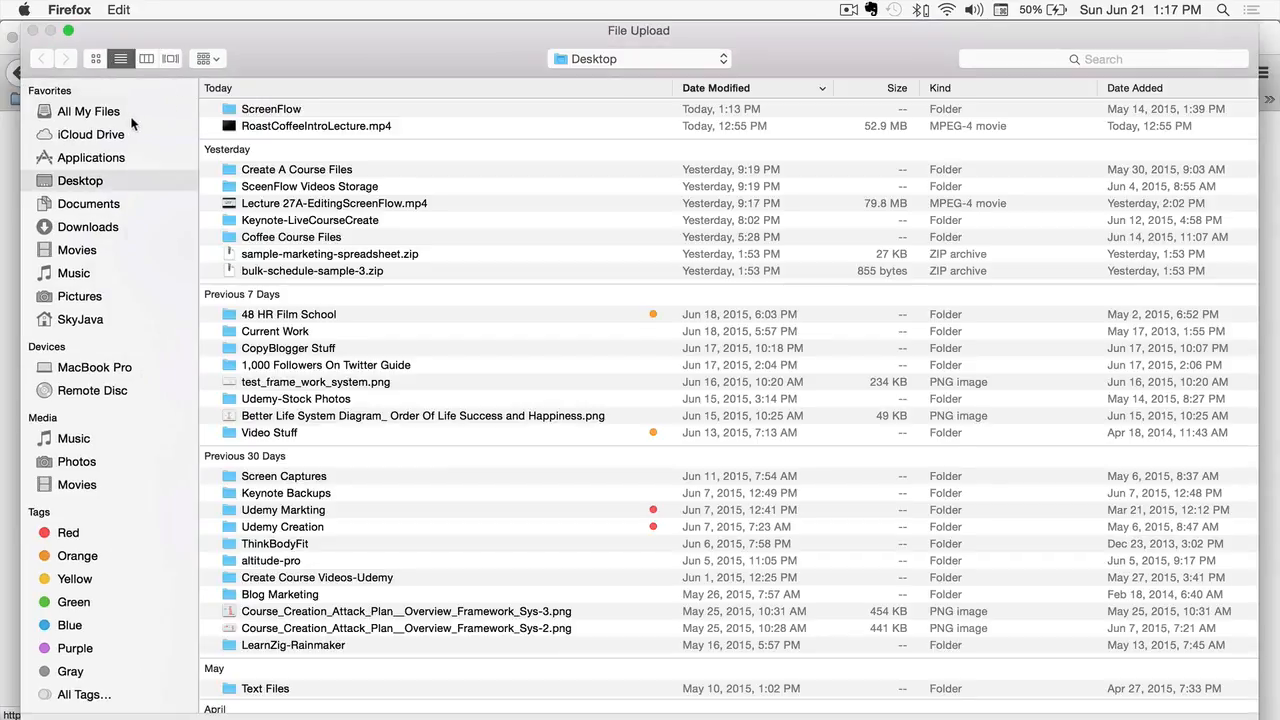
{"action": "left_click", "coordinate": [88, 112]}
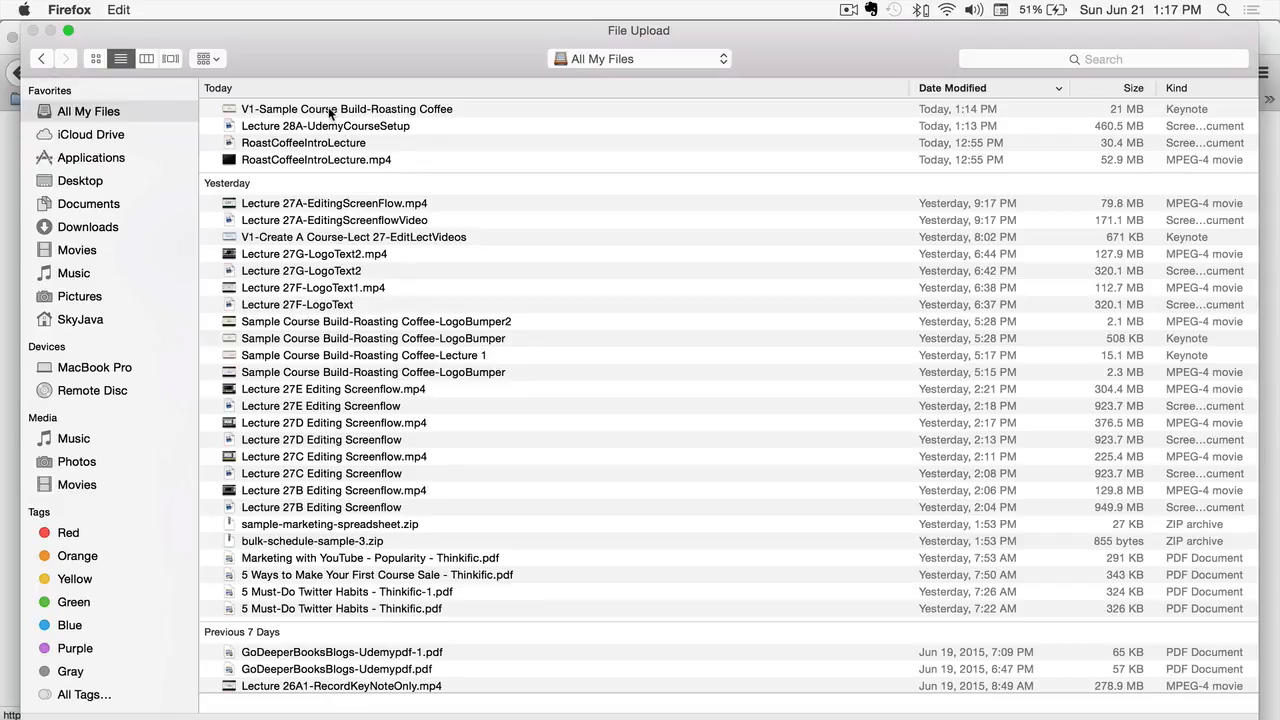
{"action": "left_click", "coordinate": [328, 162]}
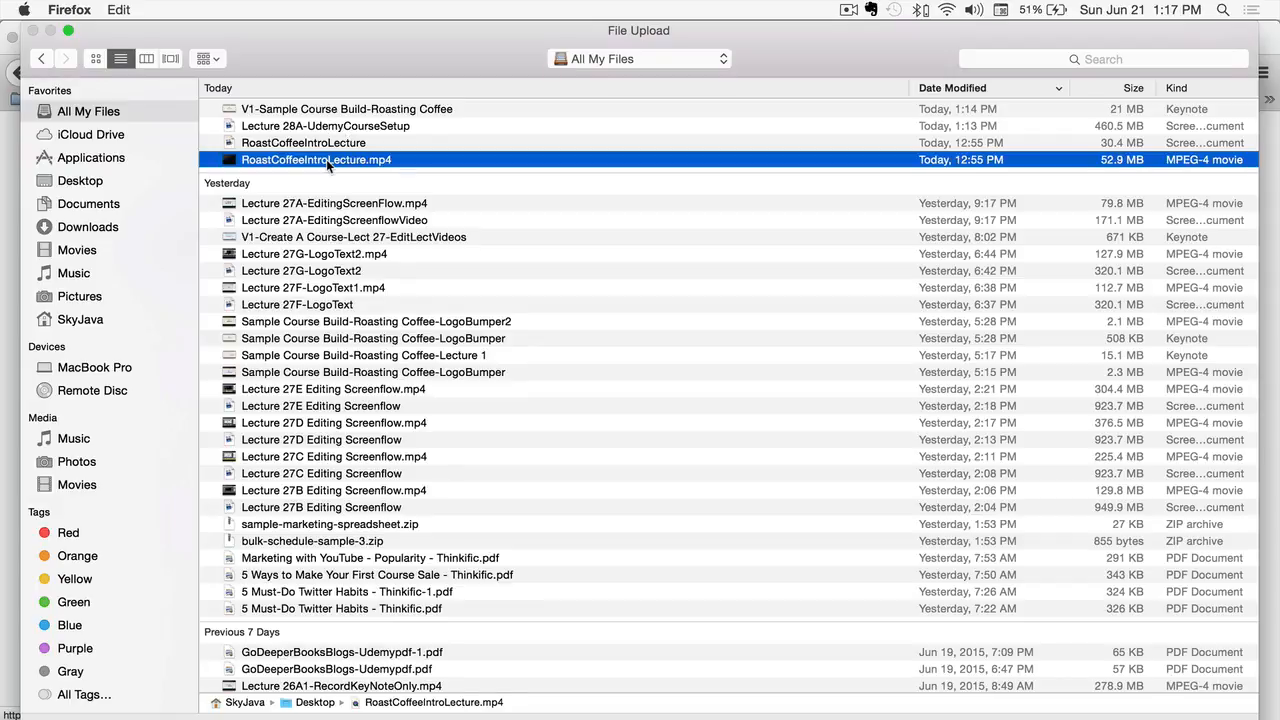
{"action": "double_click", "coordinate": [328, 158]}
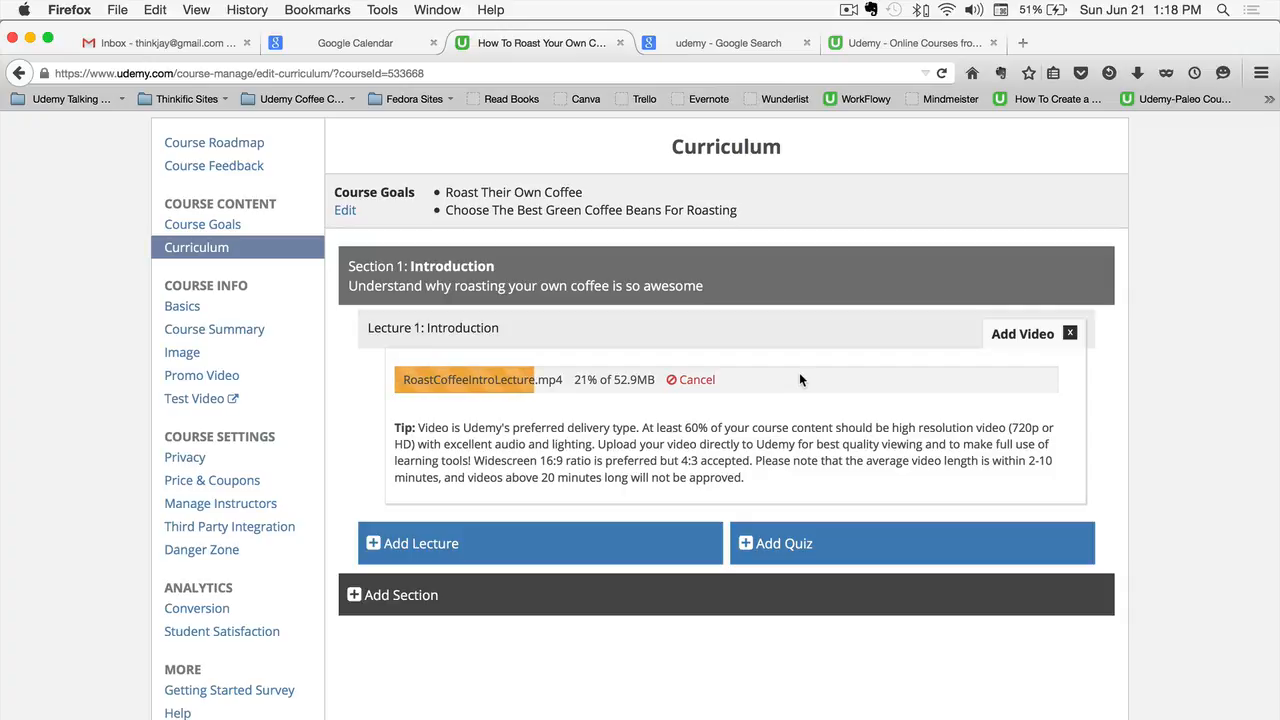
- Preview Lecture 1 as instructor and play the first few seconds of its video before pausing it
{"action": "scroll", "coordinate": [799, 380], "scroll_direction": "up", "scroll_amount": 5}
{"action": "scroll", "coordinate": [686, 364], "scroll_direction": "down", "scroll_amount": 6}
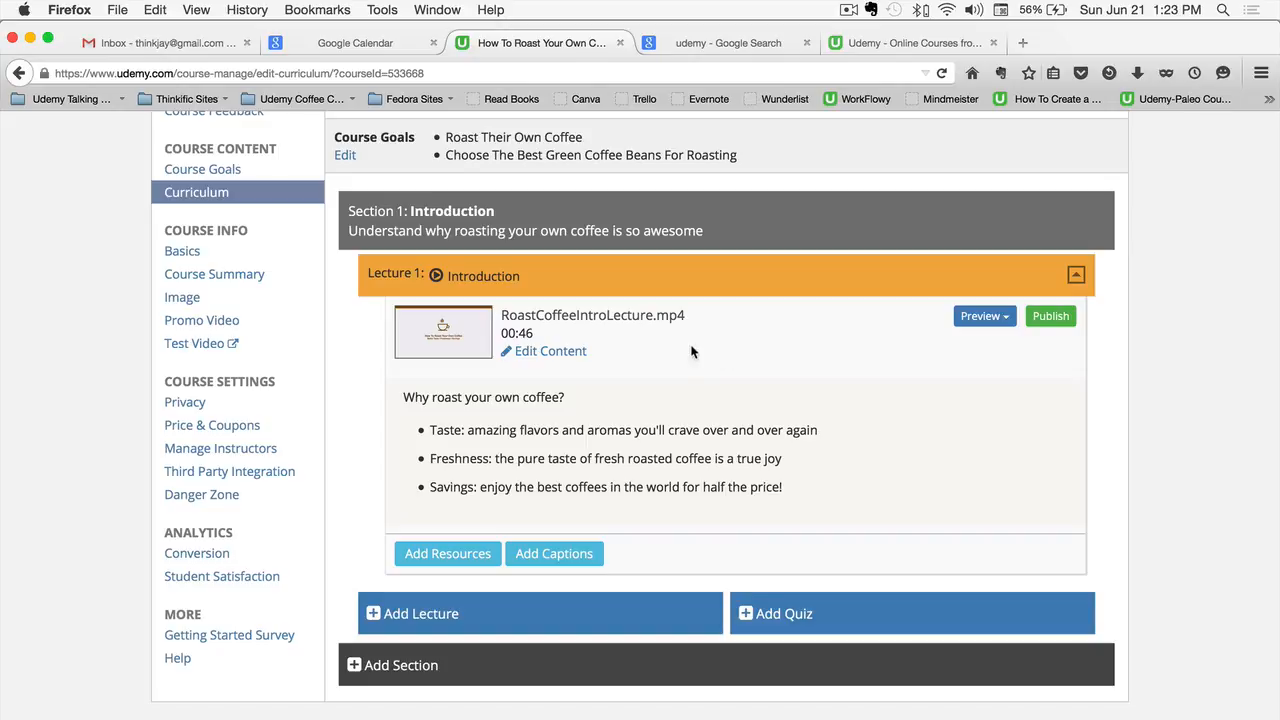
{"action": "left_click", "coordinate": [1007, 318]}
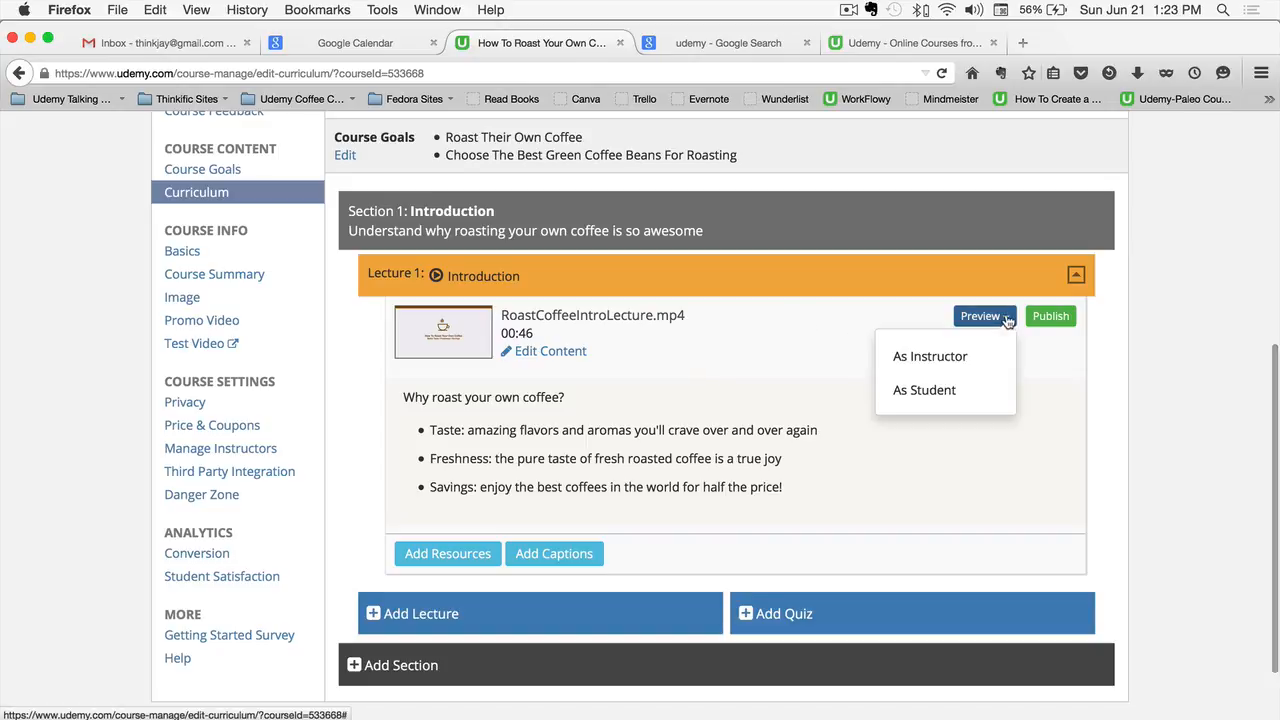
{"action": "left_click", "coordinate": [955, 356]}
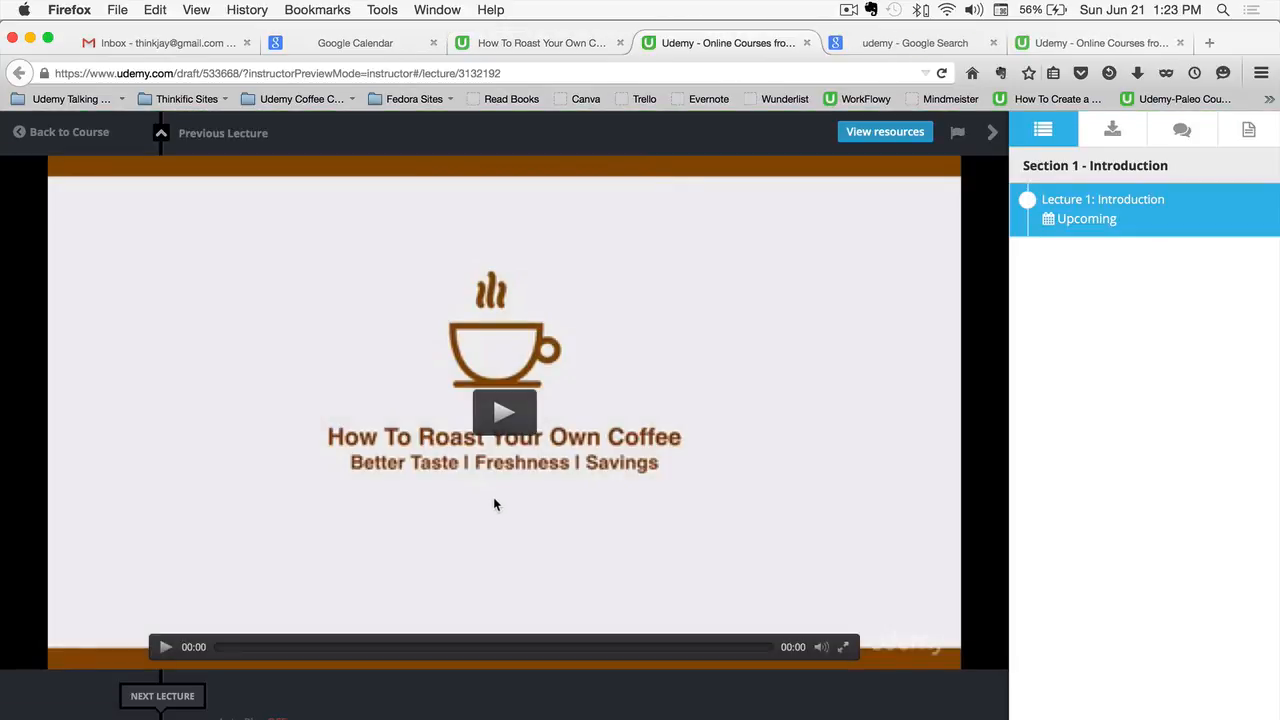
{"action": "left_click", "coordinate": [503, 417]}
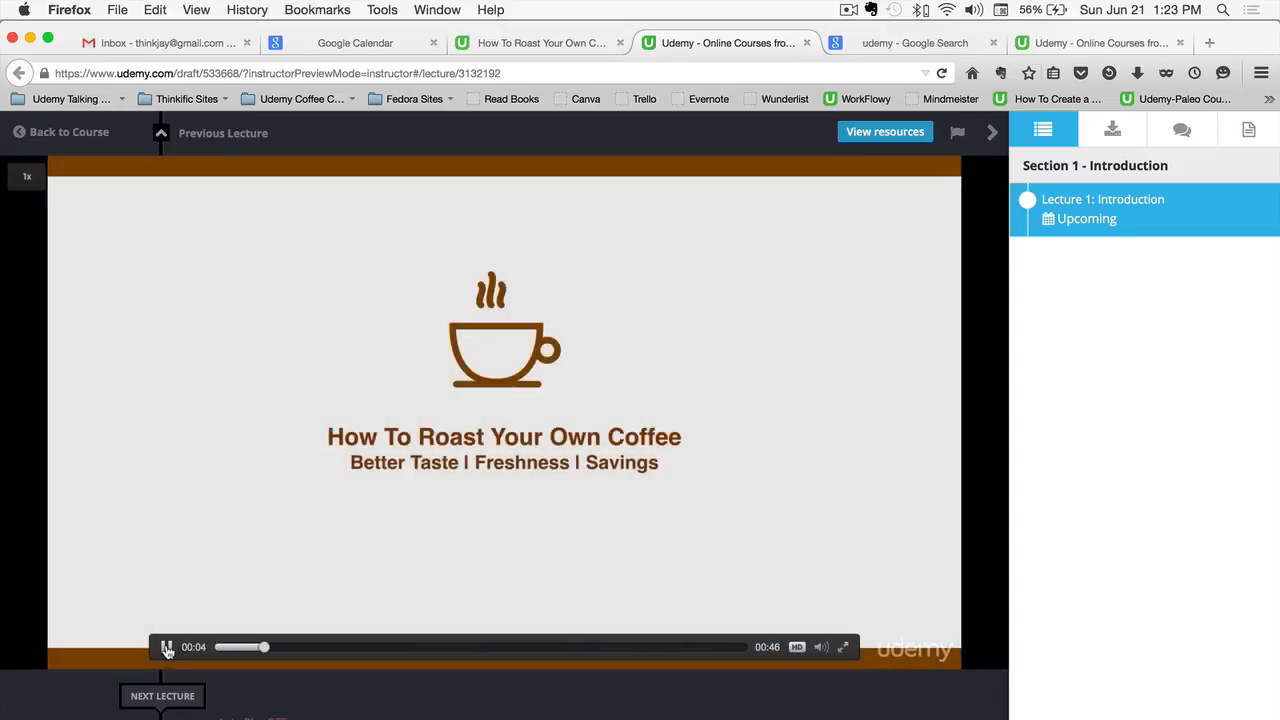
{"action": "left_click", "coordinate": [167, 648]}
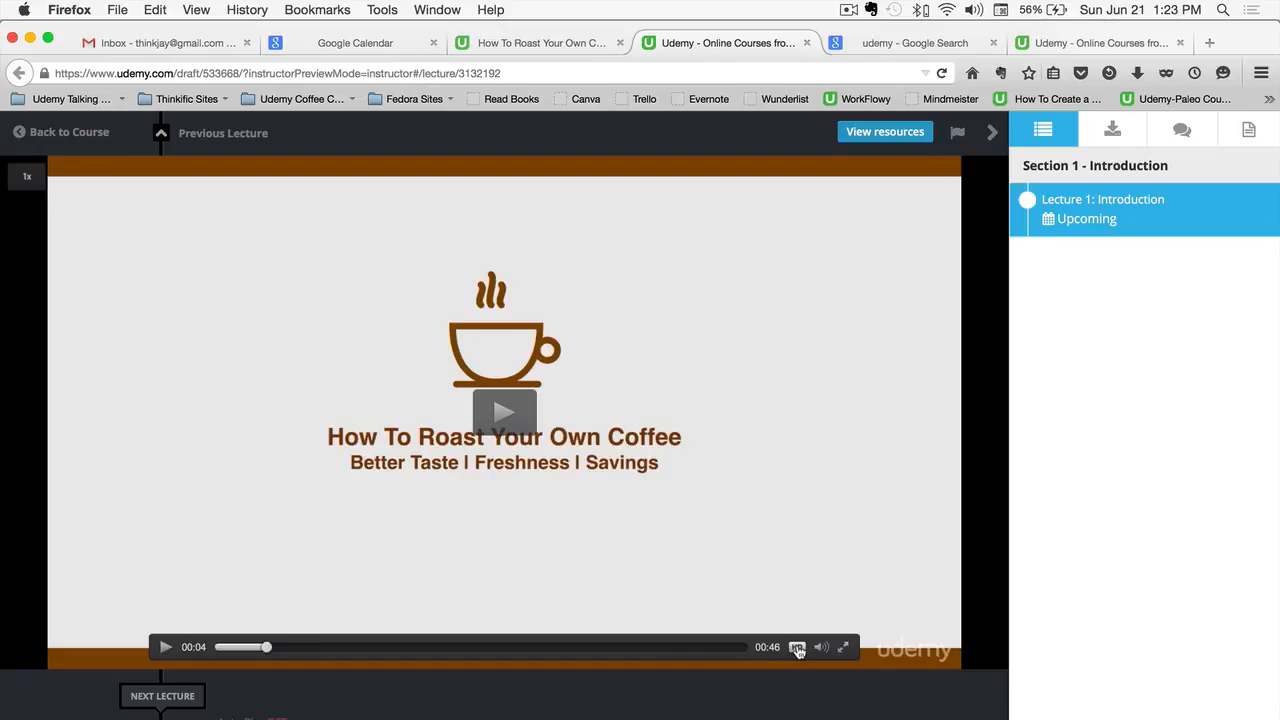